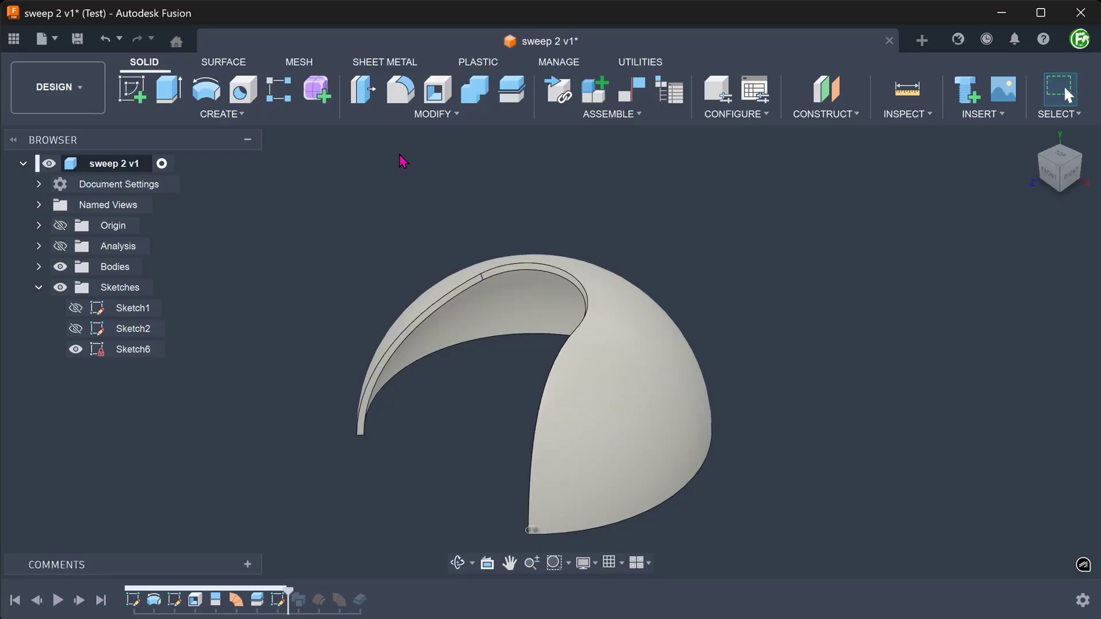
# Sweep the Sketch6 lip profile along the rim edge, joined to the dome.
pyautogui.click(242, 114)
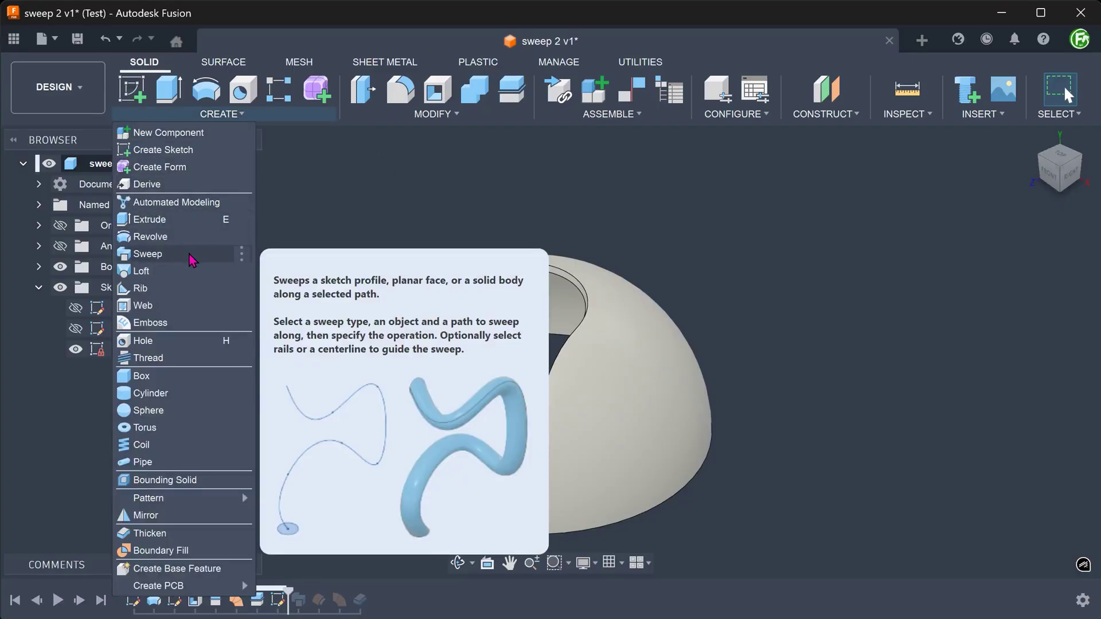
pyautogui.click(189, 260)
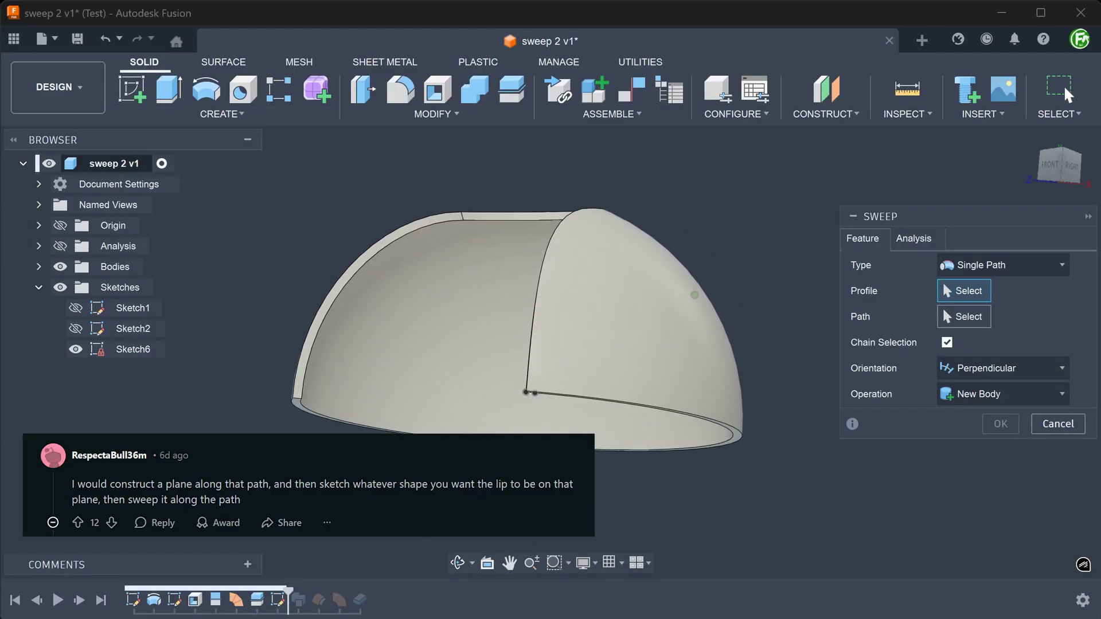
pyautogui.keyDown('shift'); pyautogui.moveTo(551, 347); pyautogui.dragTo(541, 290, button='middle'); pyautogui.keyUp('shift')
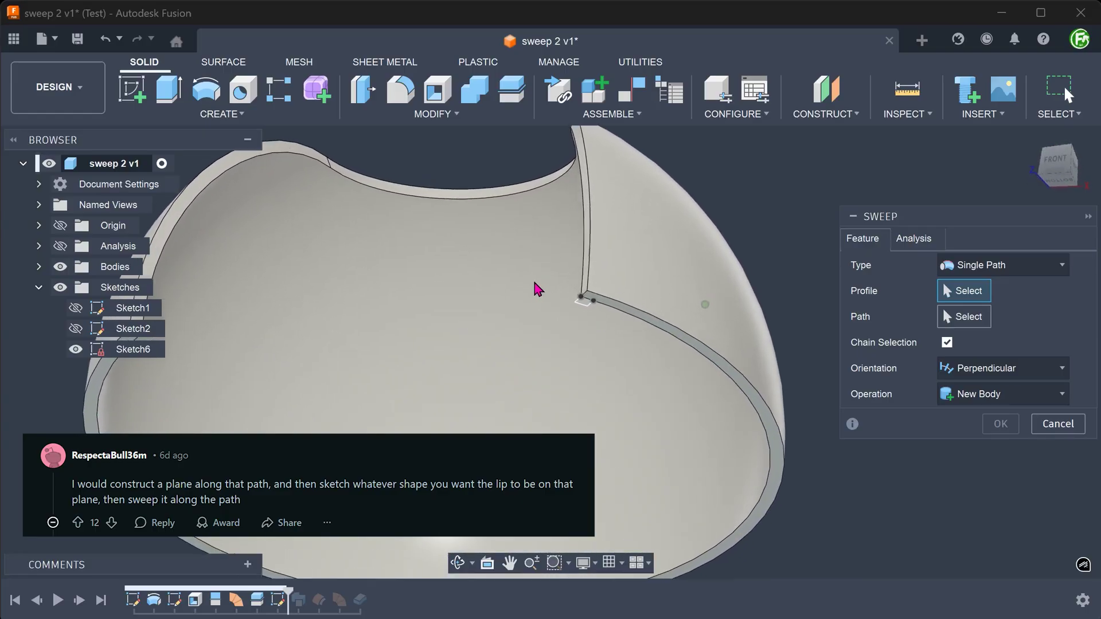
pyautogui.click(600, 317)
pyautogui.keyDown('shift'); pyautogui.moveTo(600, 315); pyautogui.dragTo(714, 258, button='middle'); pyautogui.keyUp('shift')
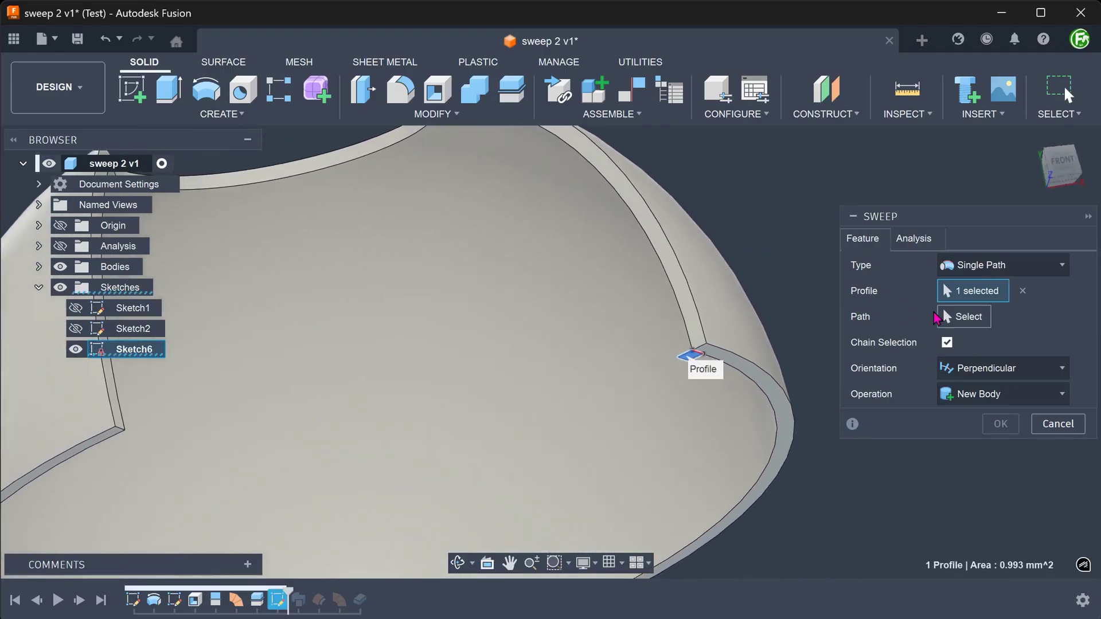
pyautogui.click(683, 305)
pyautogui.scroll(-3, 738, 292)
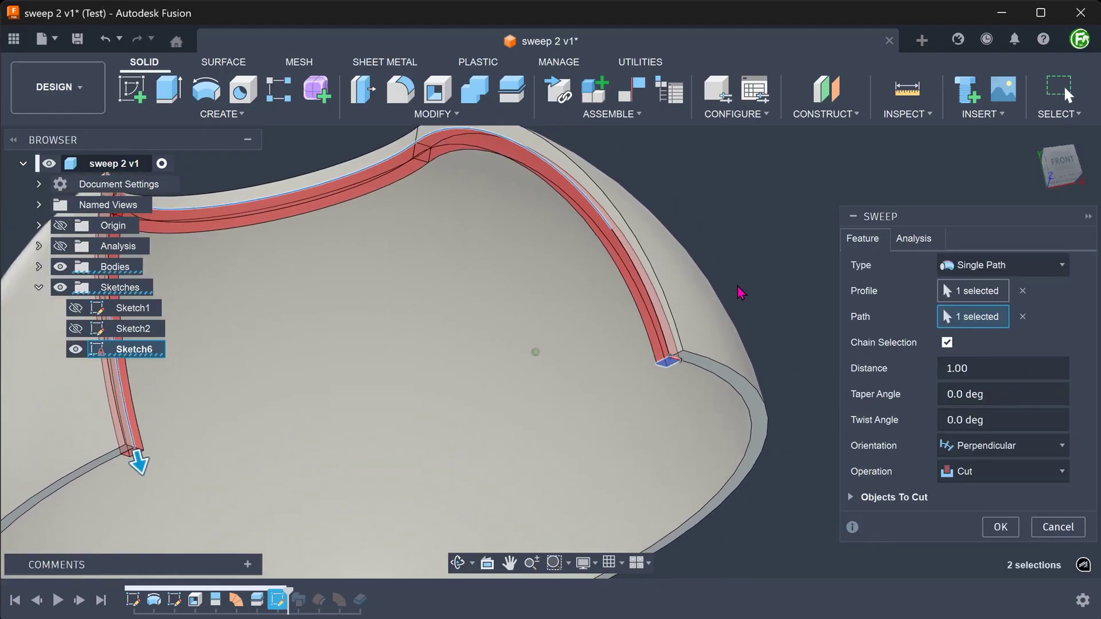
pyautogui.scroll(-2, 745, 293)
pyautogui.click(1002, 472)
pyautogui.click(963, 494)
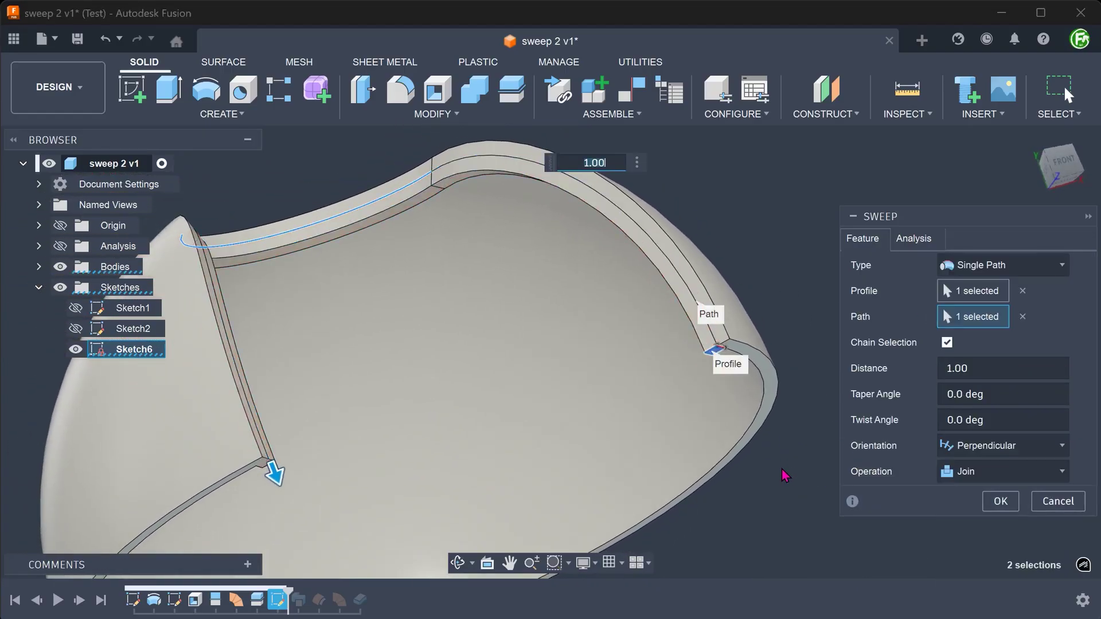
pyautogui.press('Return')
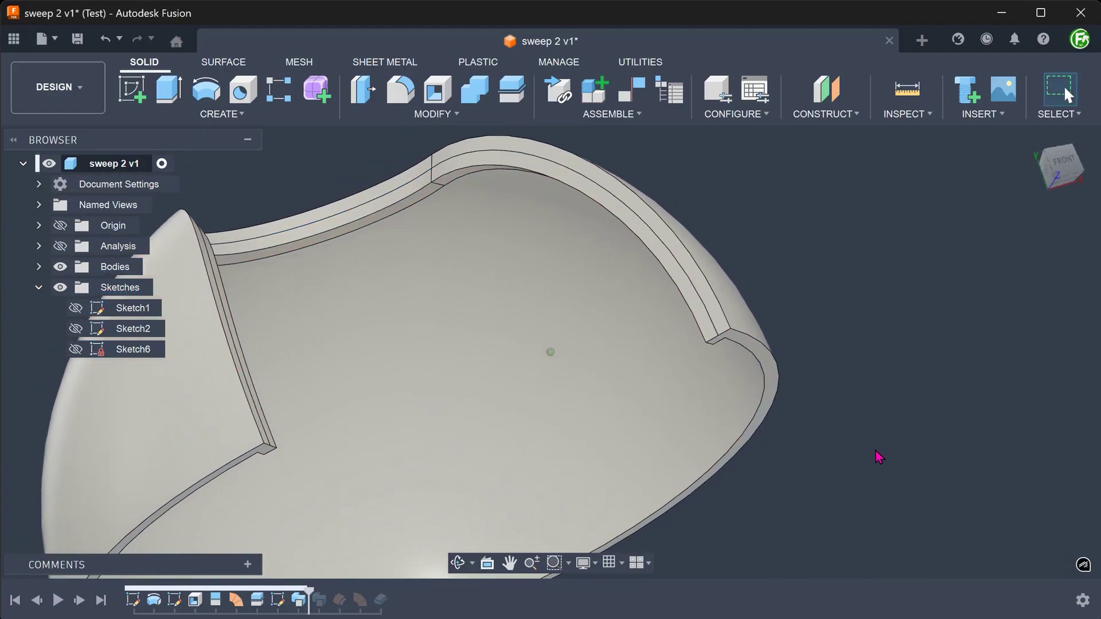
pyautogui.scroll(2, 861, 439)
# Inspect the top and inner rim faces around the new swept lip.
pyautogui.click(758, 372)
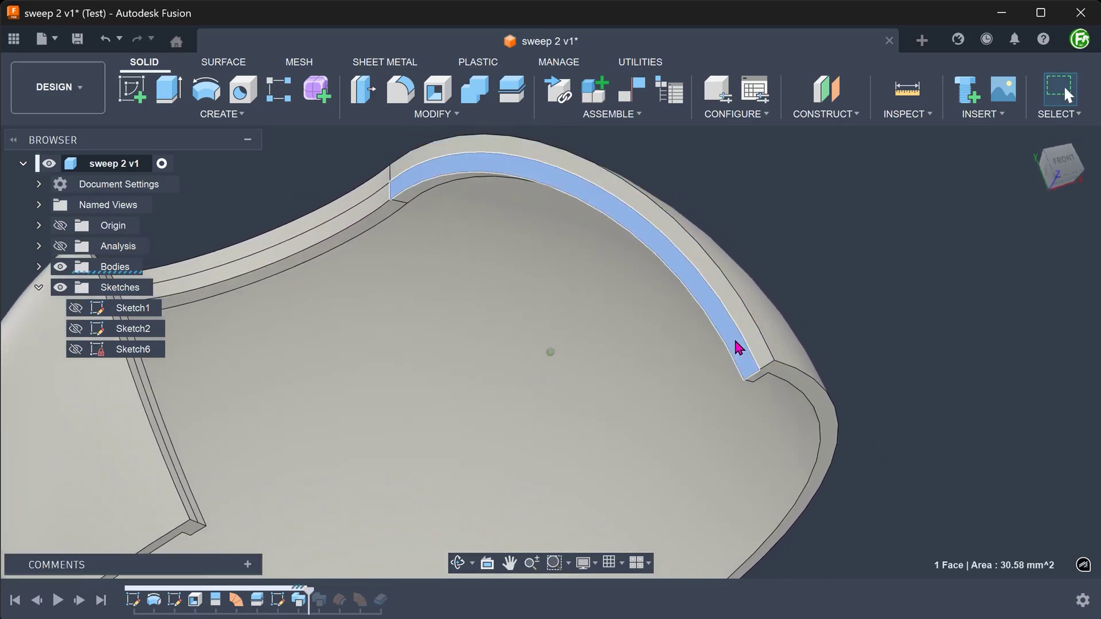
pyautogui.moveTo(731, 360)
pyautogui.keyDown('shift'); pyautogui.mouseDown(button='middle')
pyautogui.moveTo(841, 298)
pyautogui.moveTo(789, 278)
pyautogui.mouseUp(button='middle'); pyautogui.keyUp('shift')
pyautogui.click(840, 298)
pyautogui.click(681, 287)
pyautogui.keyDown('shift'); pyautogui.moveTo(680, 286); pyautogui.dragTo(834, 256, button='middle'); pyautogui.keyUp('shift')
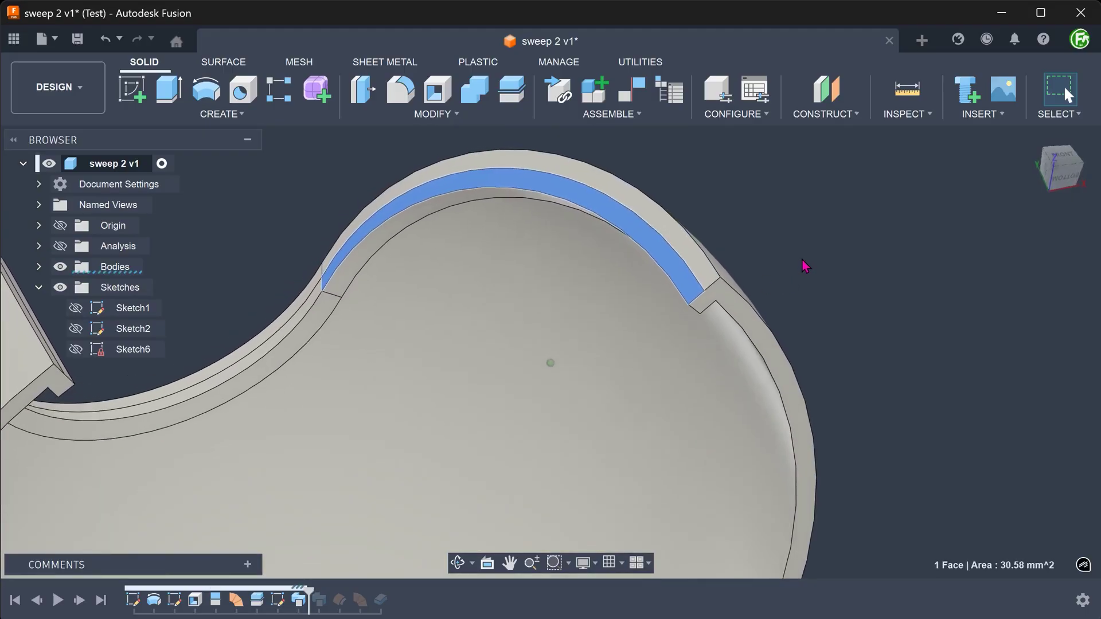
# In ruled v2, roll the timeline to the last feature and select the arch's top face.
pyautogui.click(837, 262)
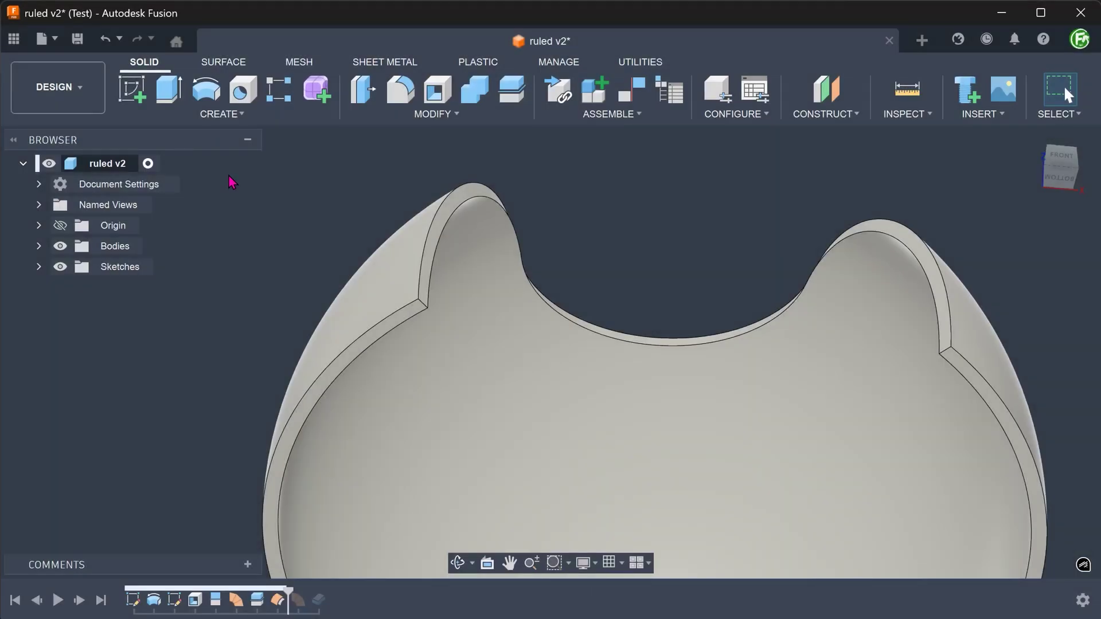
pyautogui.keyDown('shift'); pyautogui.moveTo(230, 177); pyautogui.dragTo(229, 571, button='middle'); pyautogui.keyUp('shift')
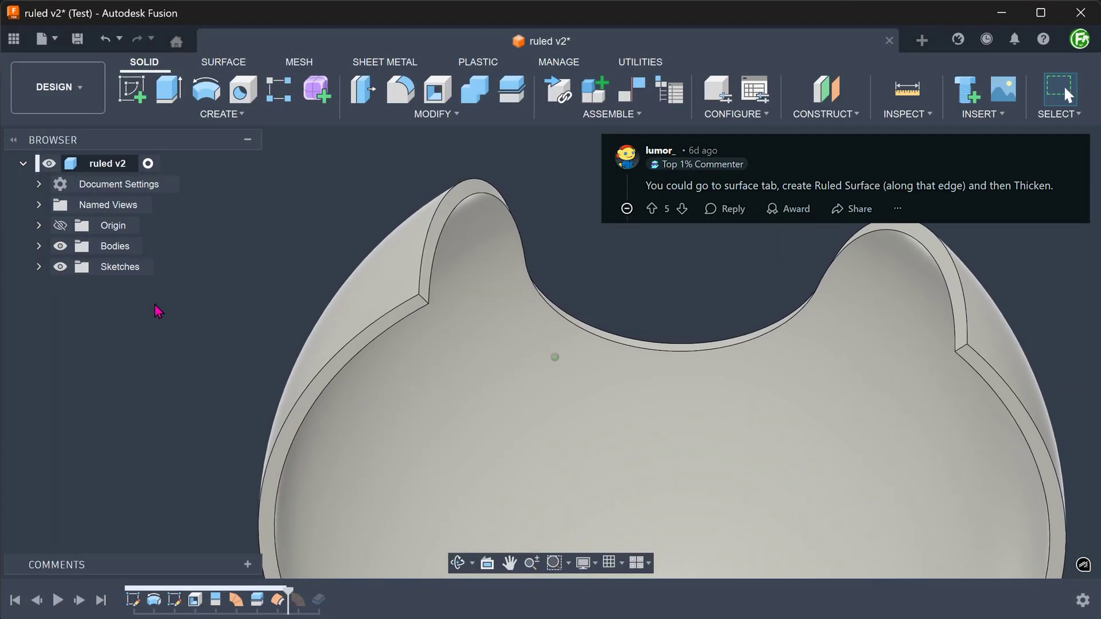
pyautogui.moveTo(288, 600); pyautogui.dragTo(309, 599)
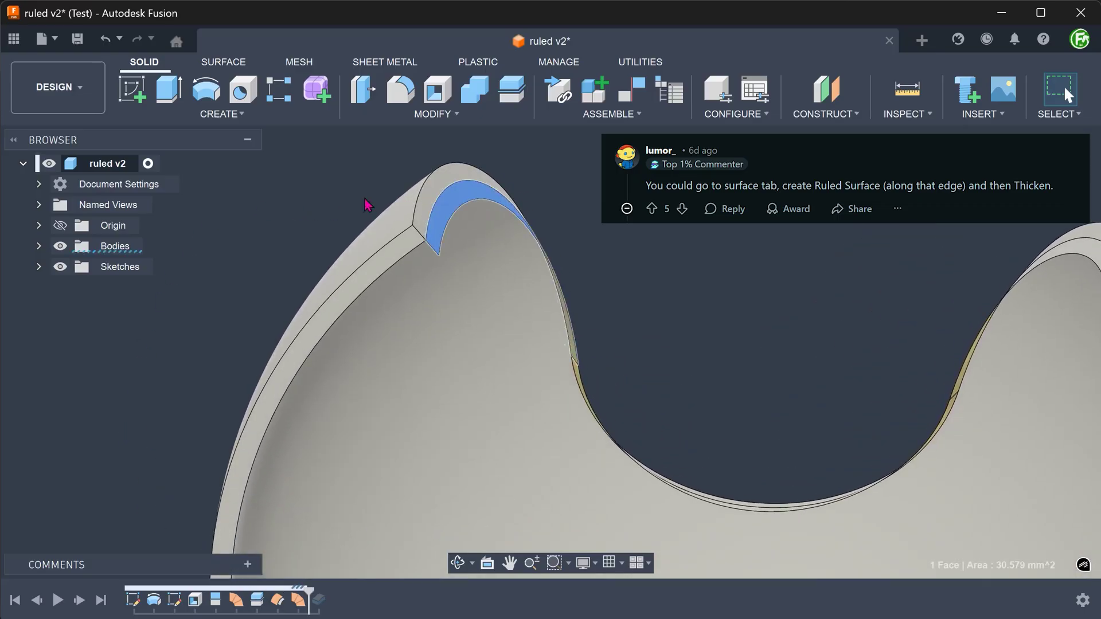
pyautogui.keyDown('shift'); pyautogui.moveTo(315, 203); pyautogui.dragTo(214, 222, button='middle'); pyautogui.keyUp('shift')
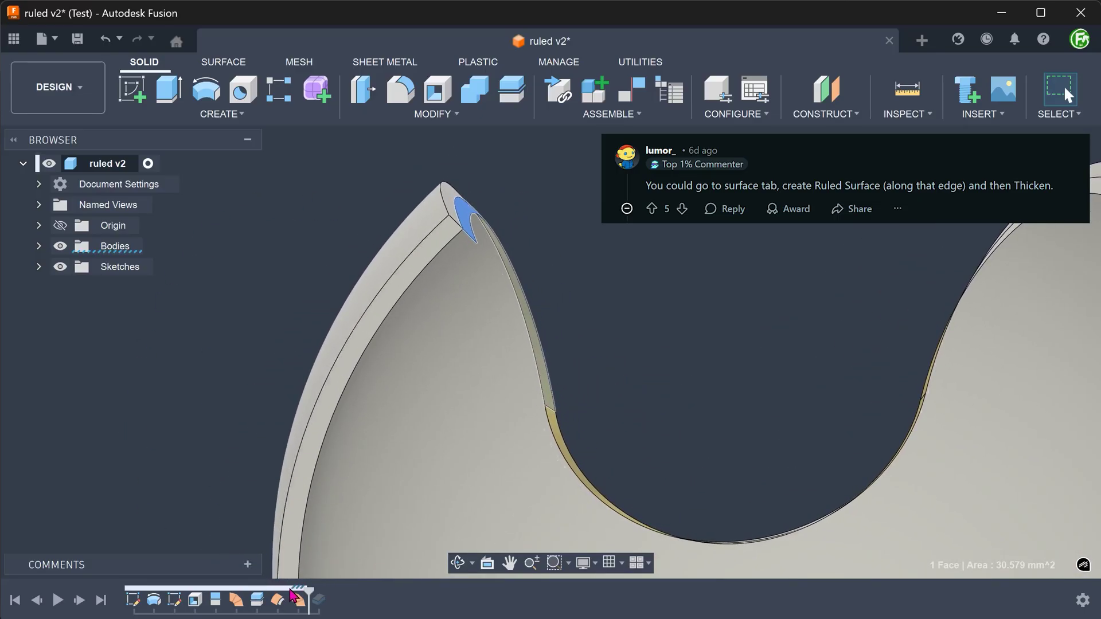
pyautogui.moveTo(321, 600); pyautogui.dragTo(330, 600)
pyautogui.moveTo(246, 233)
pyautogui.keyDown('shift'); pyautogui.mouseDown(button='middle')
pyautogui.moveTo(246, 214)
pyautogui.moveTo(232, 211)
pyautogui.moveTo(190, 243)
pyautogui.moveTo(250, 321)
pyautogui.moveTo(375, 340)
pyautogui.moveTo(304, 228)
pyautogui.moveTo(270, 231)
pyautogui.moveTo(286, 231)
pyautogui.mouseUp(button='middle'); pyautogui.keyUp('shift')
pyautogui.click(374, 339)
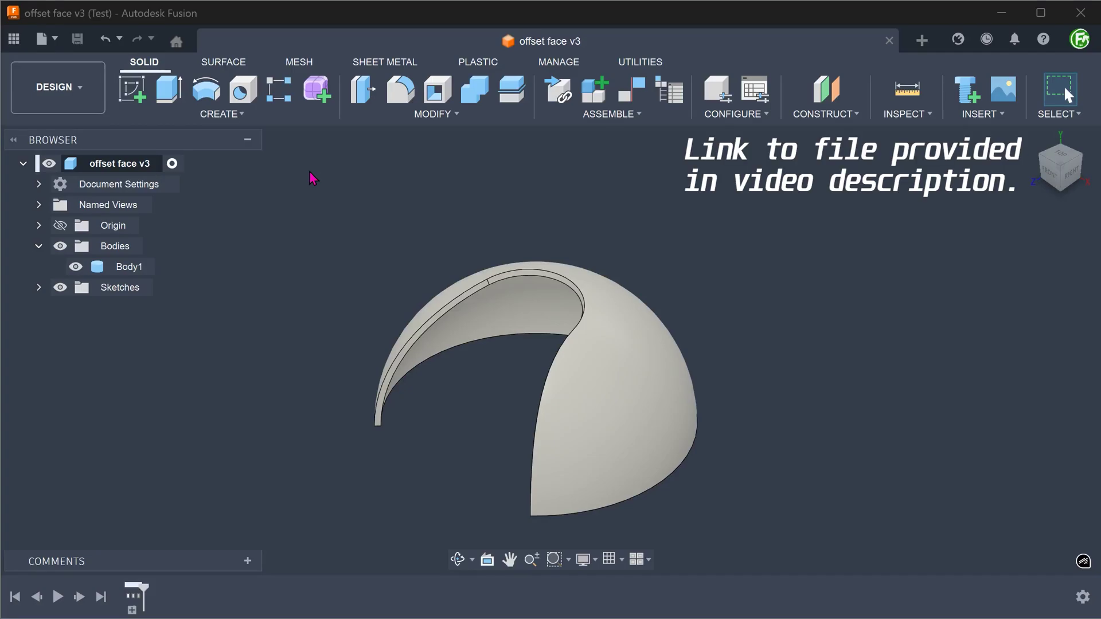
# Show the Surface Create menu with Offset and the other surface tools.
pyautogui.click(225, 65)
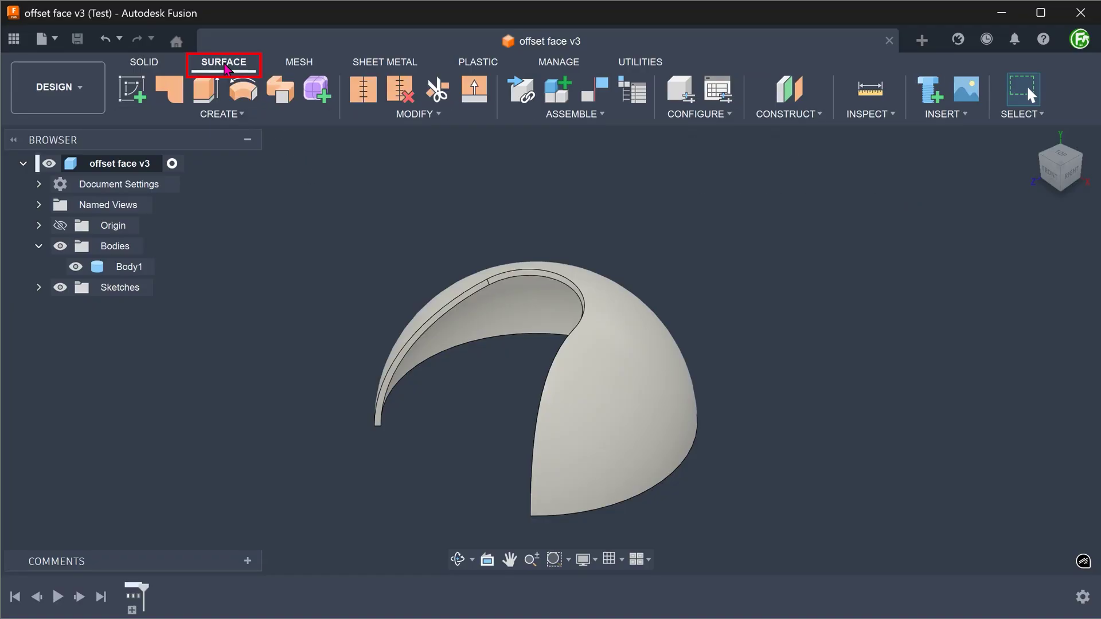
pyautogui.click(231, 118)
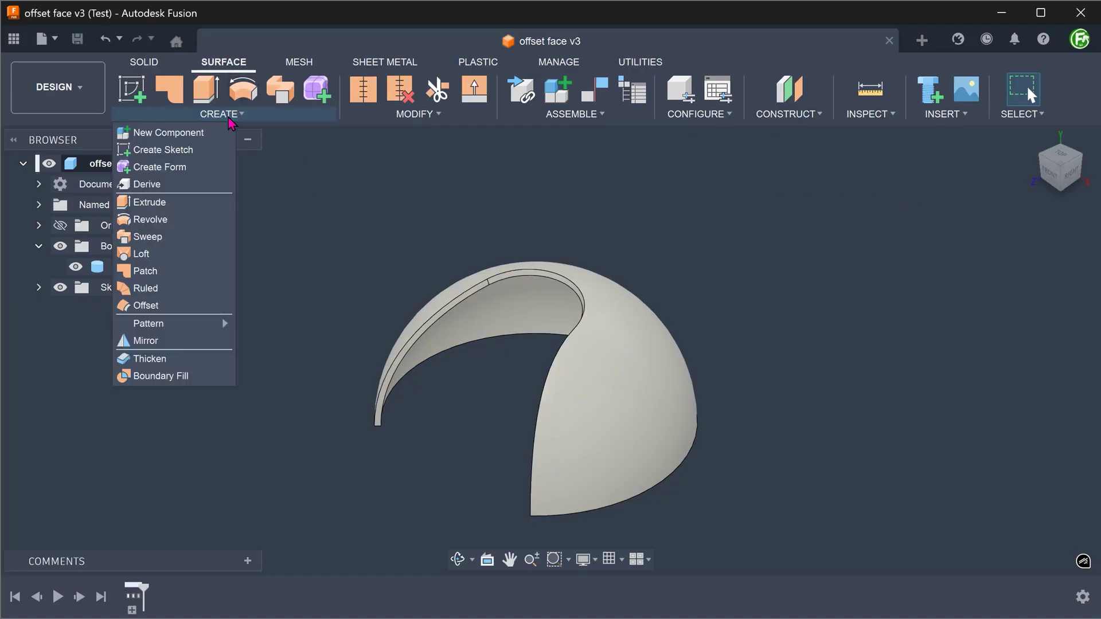
# Offset the chained rim faces 1 mm inward into surface body Body10 (3).
pyautogui.click(176, 306)
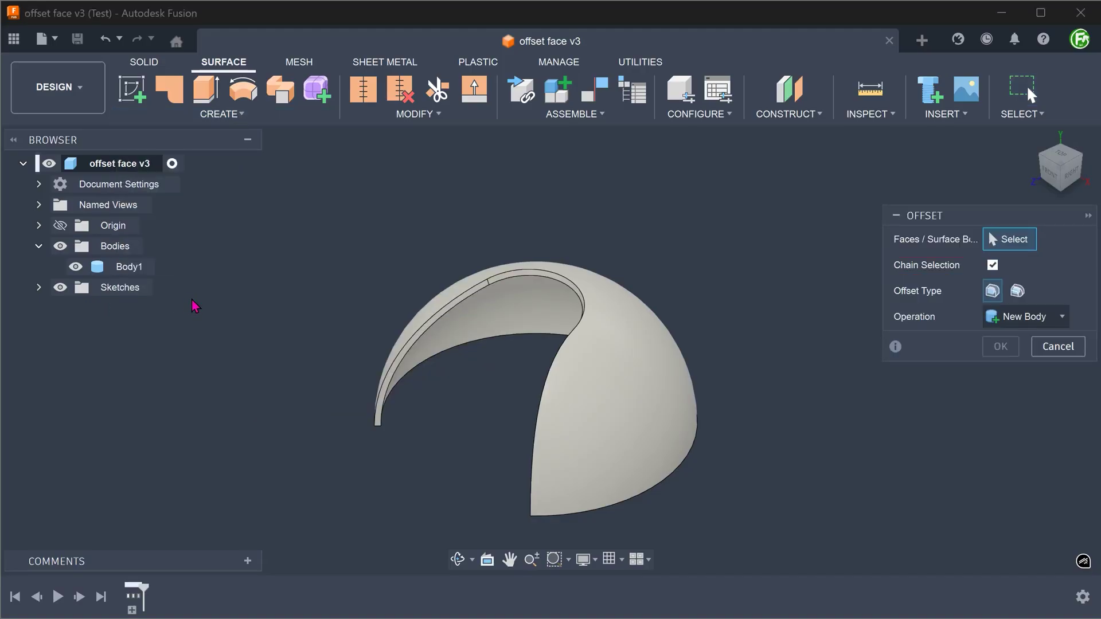
pyautogui.scroll(5, 270, 321)
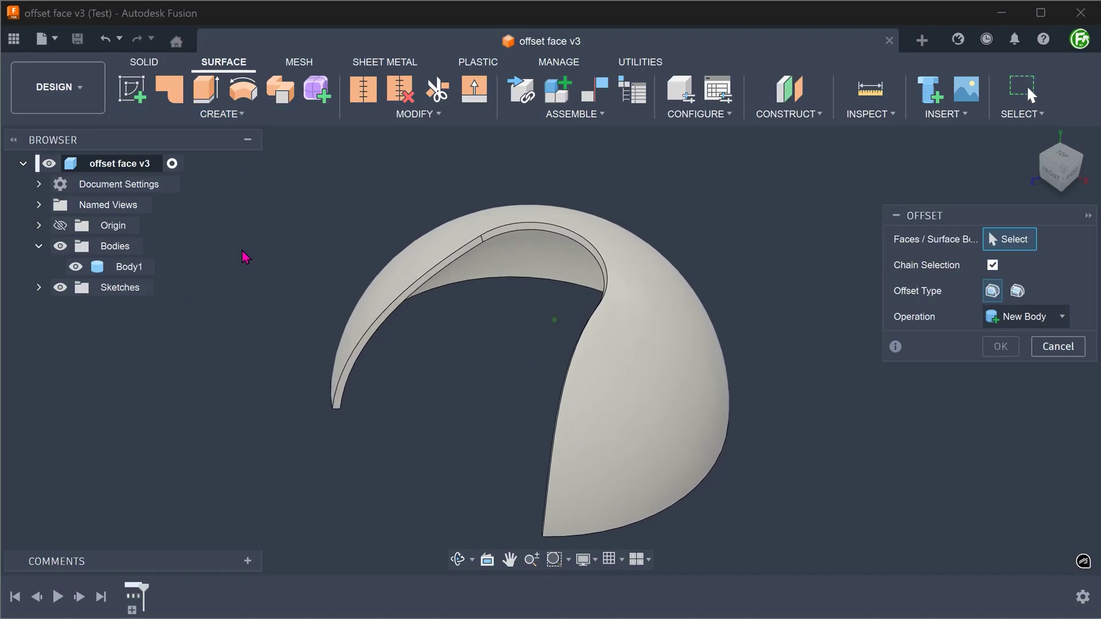
pyautogui.scroll(2, 158, 361)
pyautogui.scroll(2, 321, 505)
pyautogui.scroll(2, 387, 422)
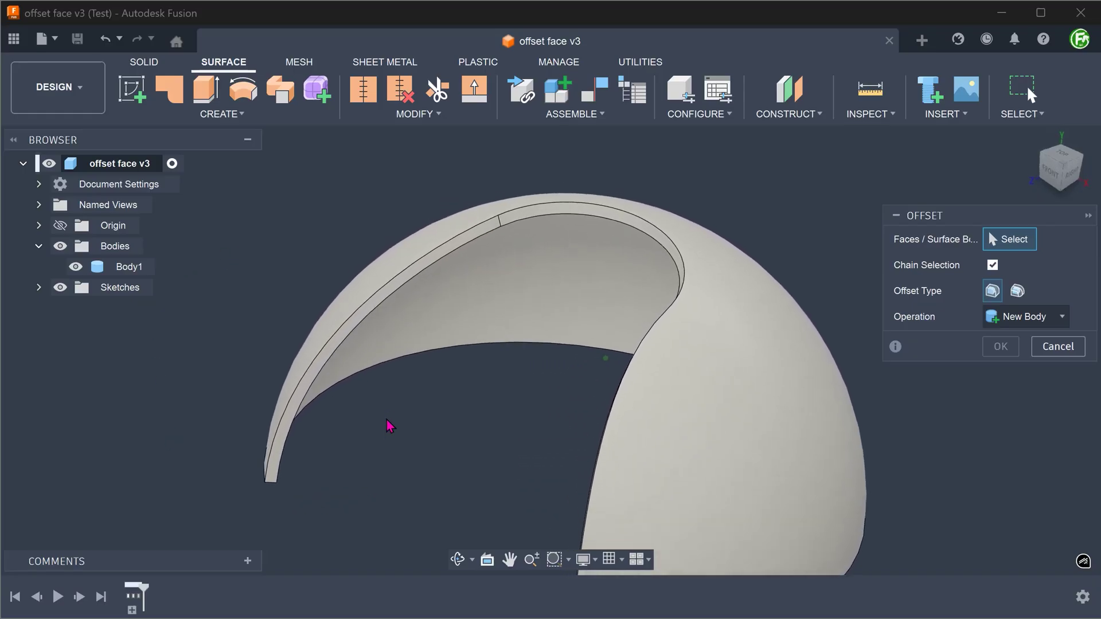
pyautogui.scroll(1, 395, 377)
pyautogui.scroll(2, 396, 377)
pyautogui.click(371, 315)
pyautogui.scroll(-2, 413, 390)
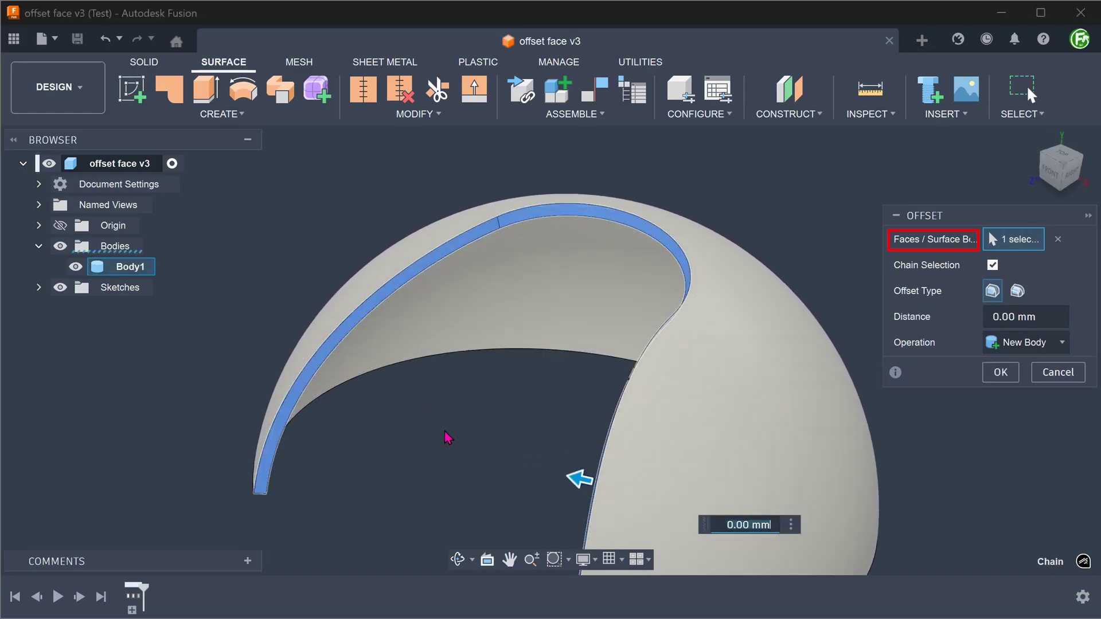
pyautogui.keyDown('shift'); pyautogui.moveTo(456, 434); pyautogui.dragTo(488, 430, button='middle'); pyautogui.keyUp('shift')
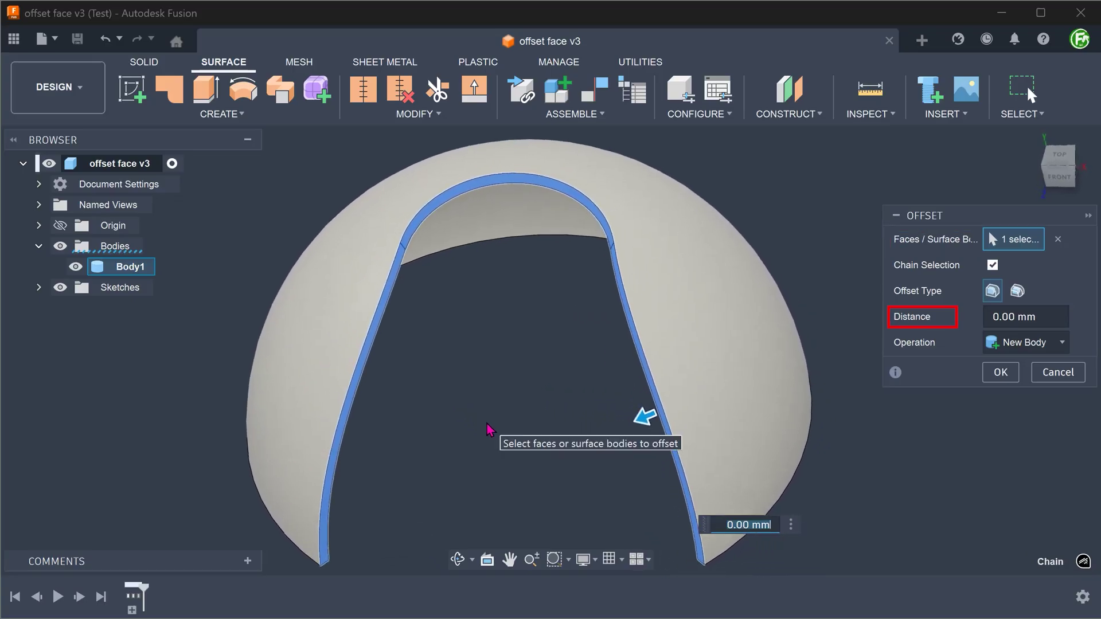
pyautogui.write('1')
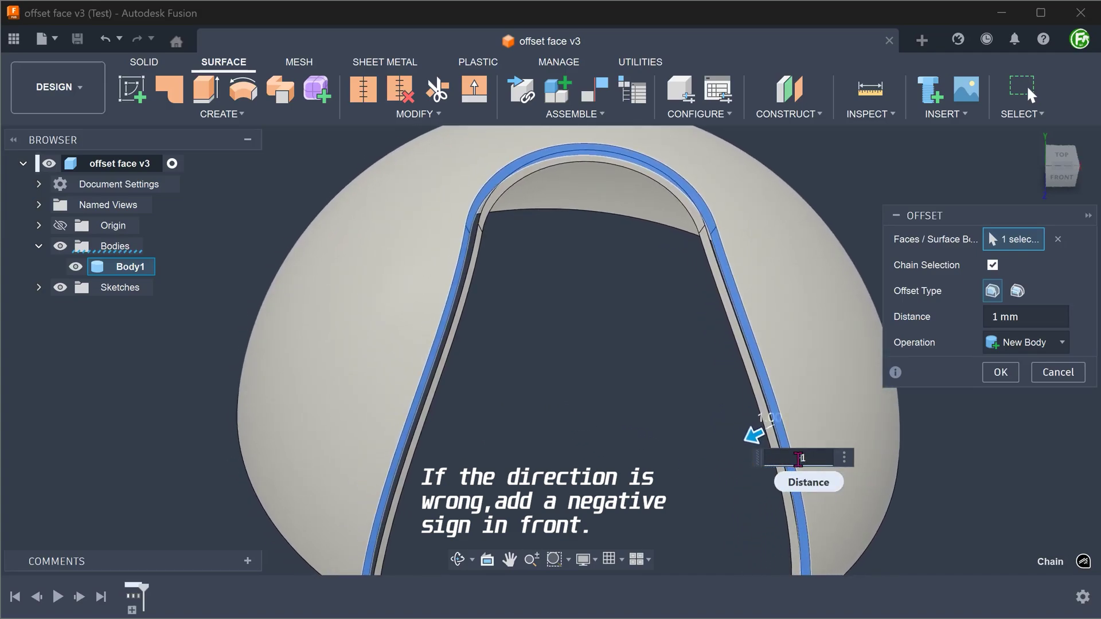
pyautogui.write('-')
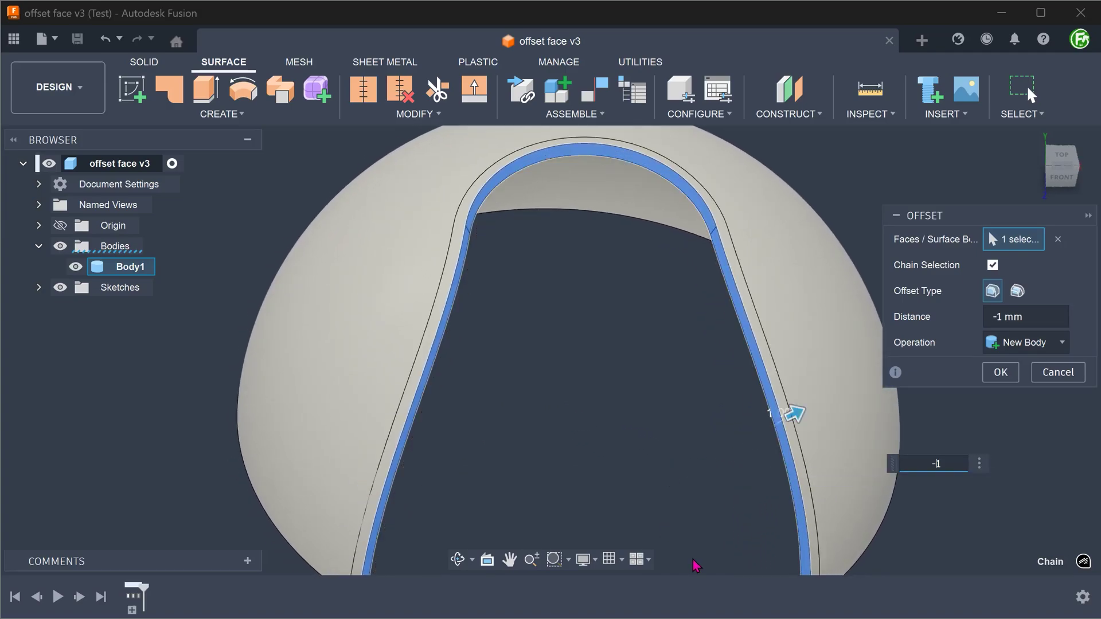
pyautogui.click(1000, 371)
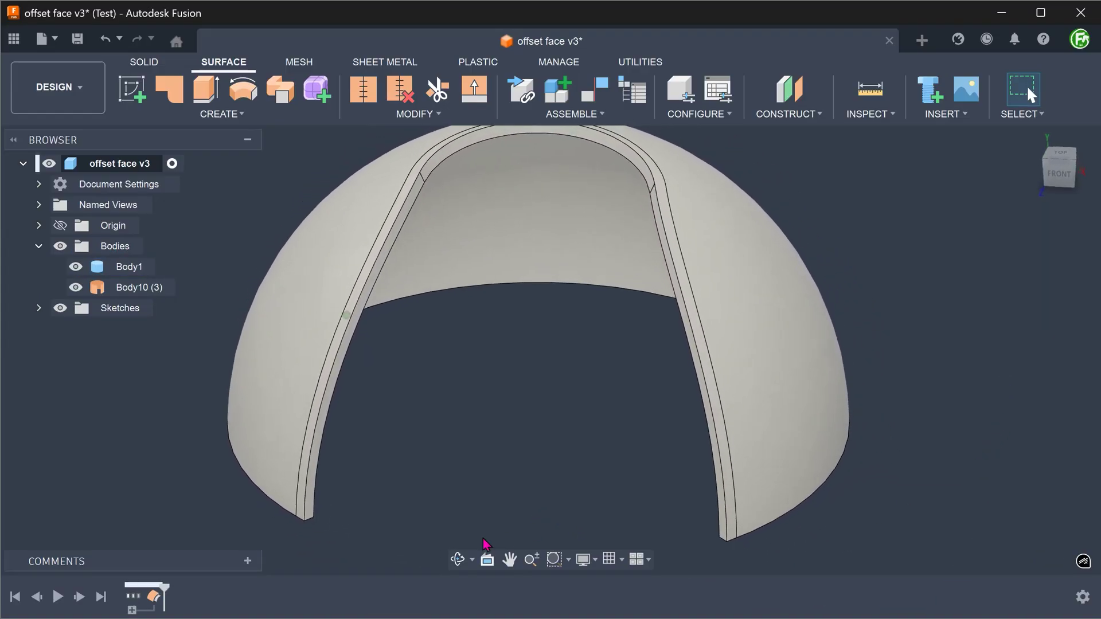
pyautogui.click(130, 288)
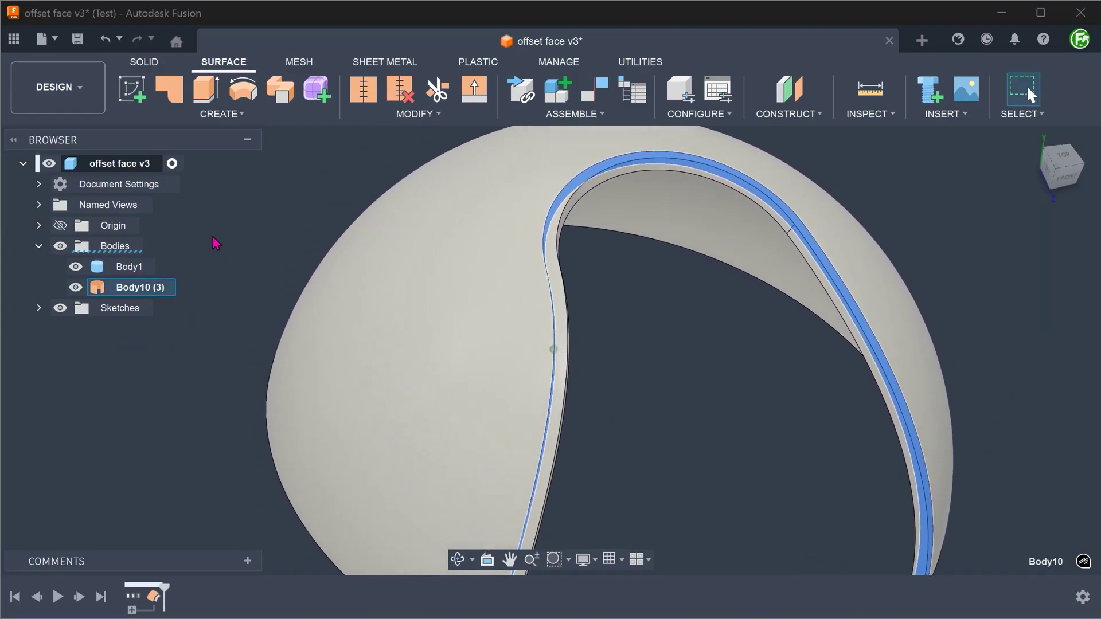
pyautogui.click(249, 223)
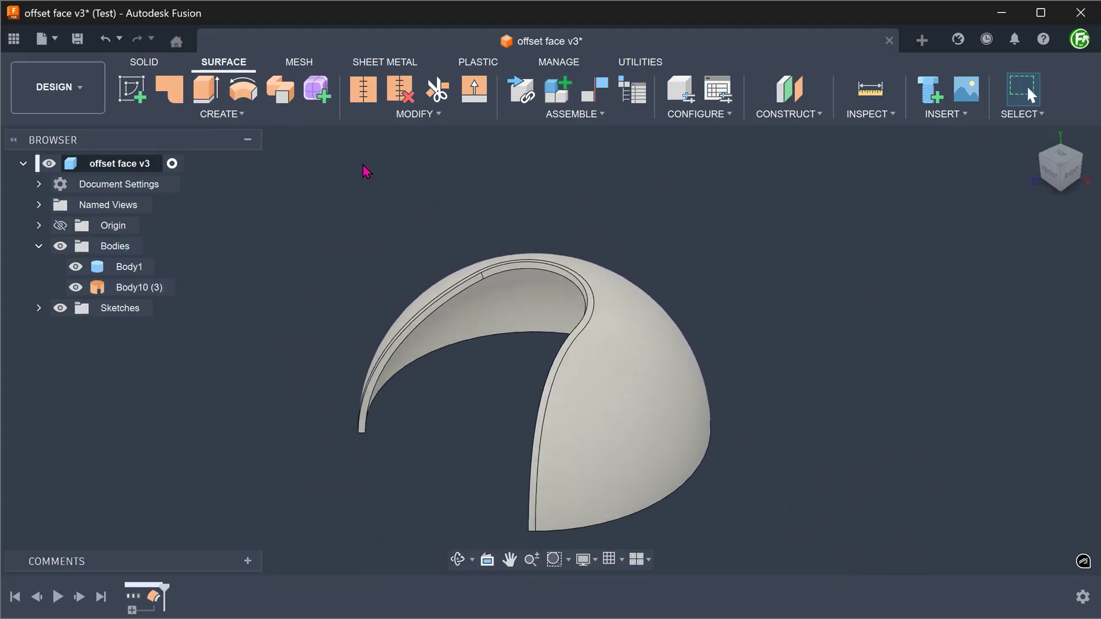
# Set up Split Face on the inner face, with Body10 (3) as the extended splitting tool.
pyautogui.click(362, 115)
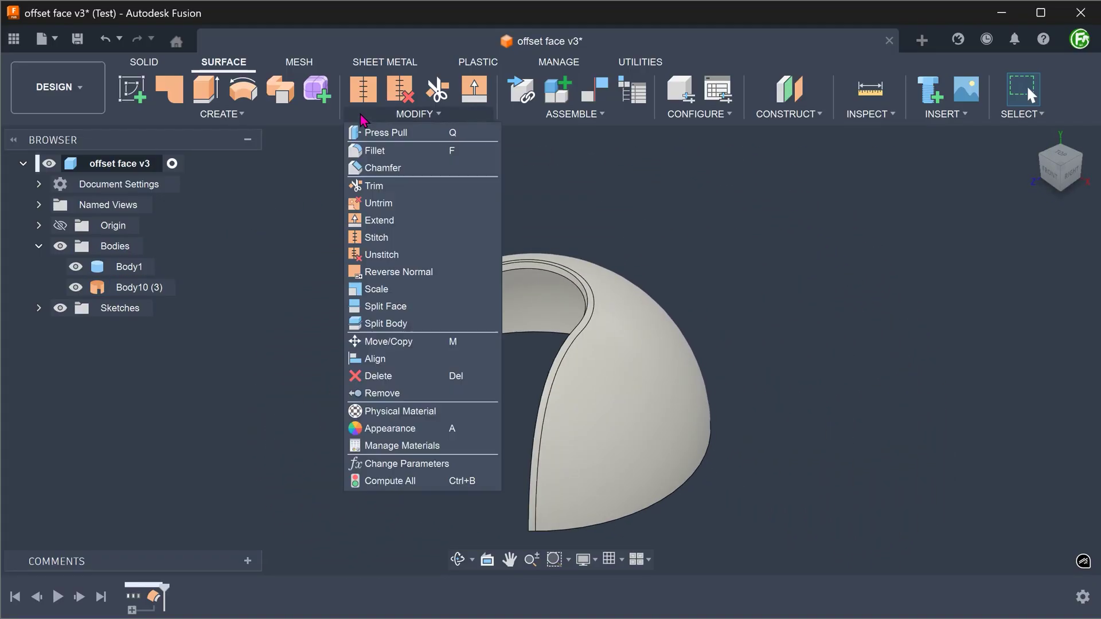
pyautogui.click(422, 312)
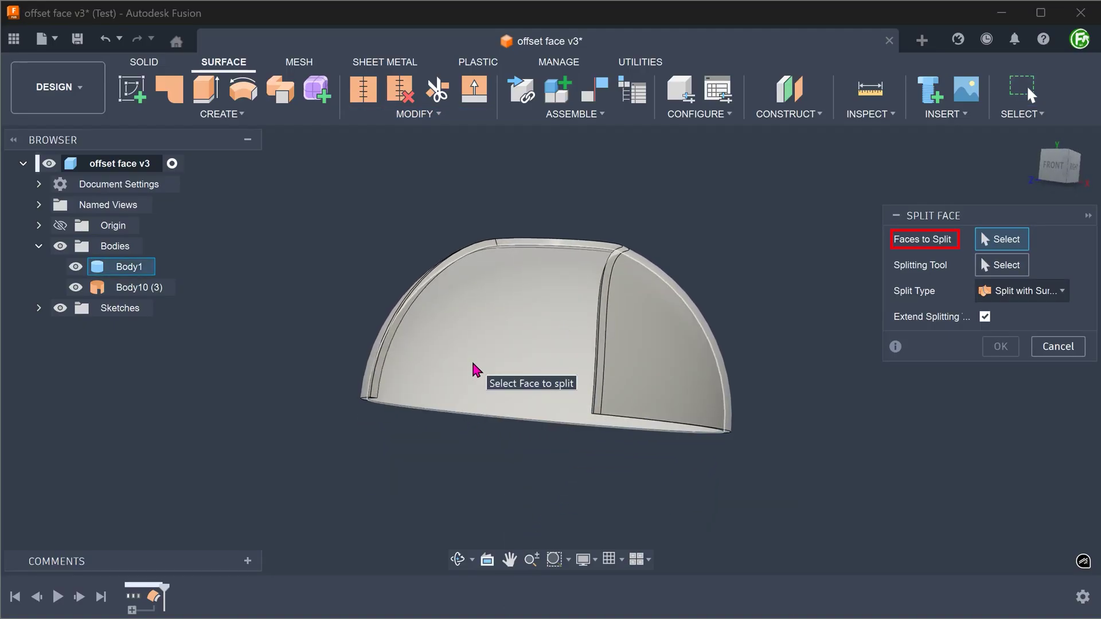
pyautogui.click(474, 371)
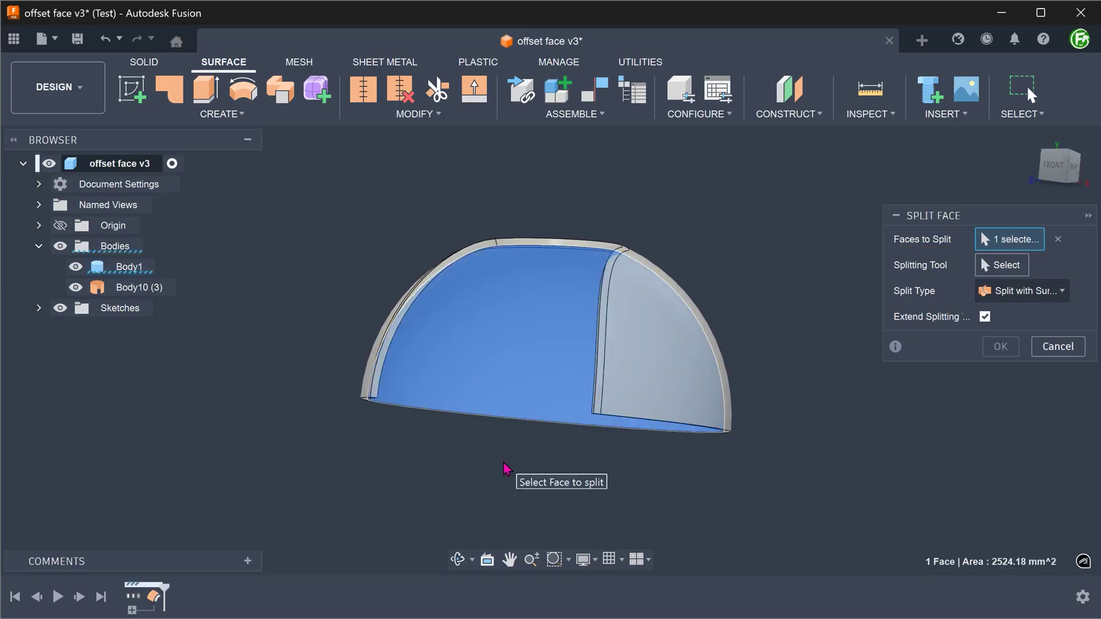
pyautogui.click(999, 267)
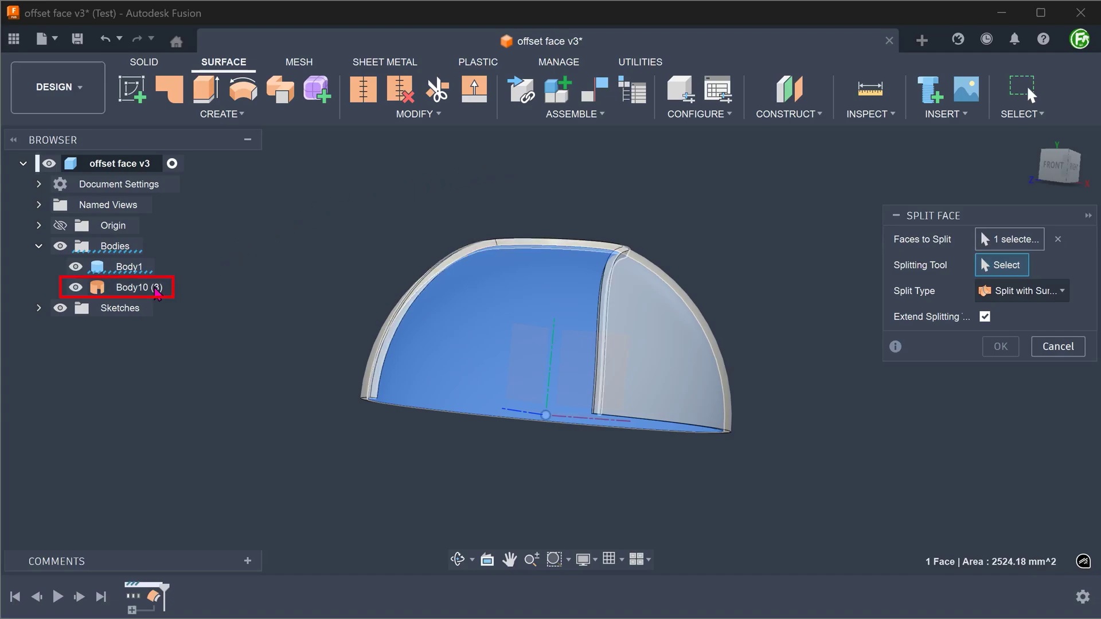
pyautogui.click(157, 293)
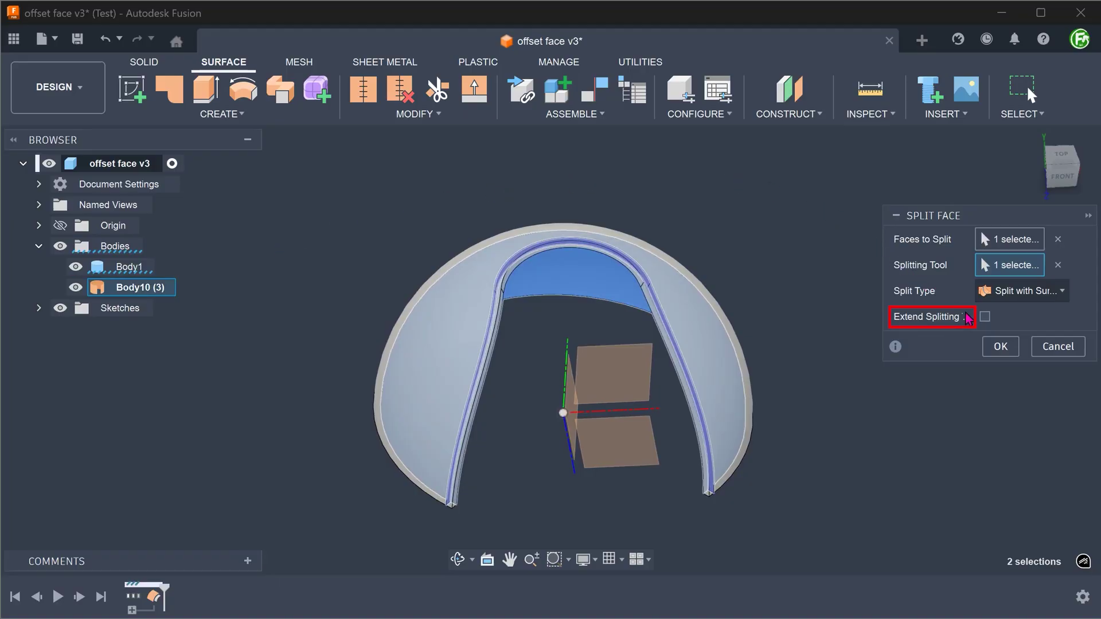
pyautogui.click(986, 318)
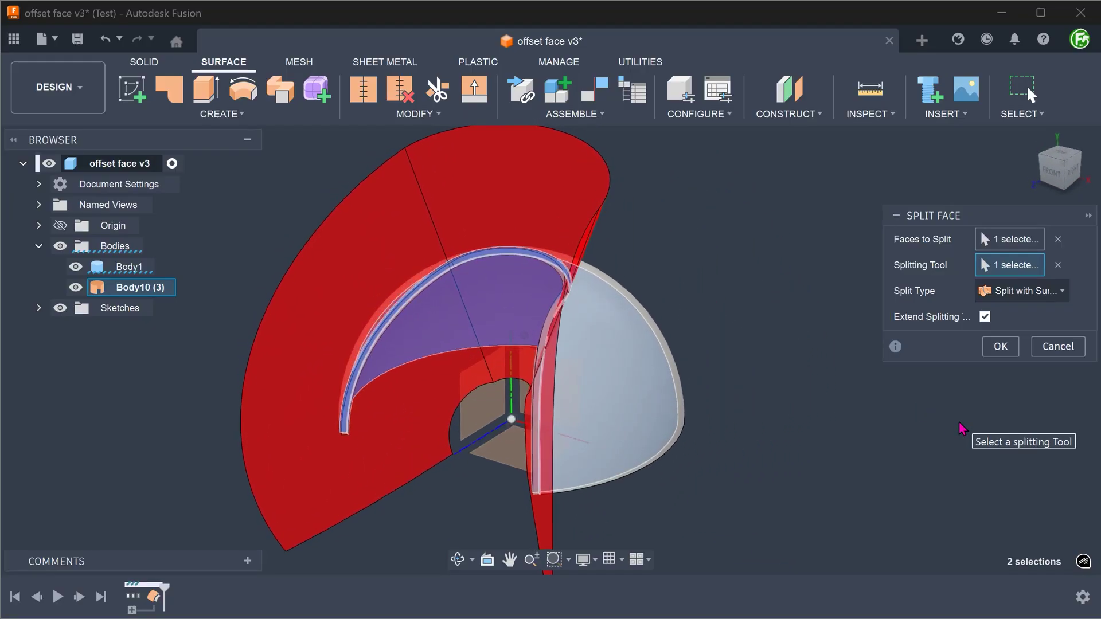
# Apply the split, hide Body10 (3), and check the narrow rim strip.
pyautogui.click(1001, 346)
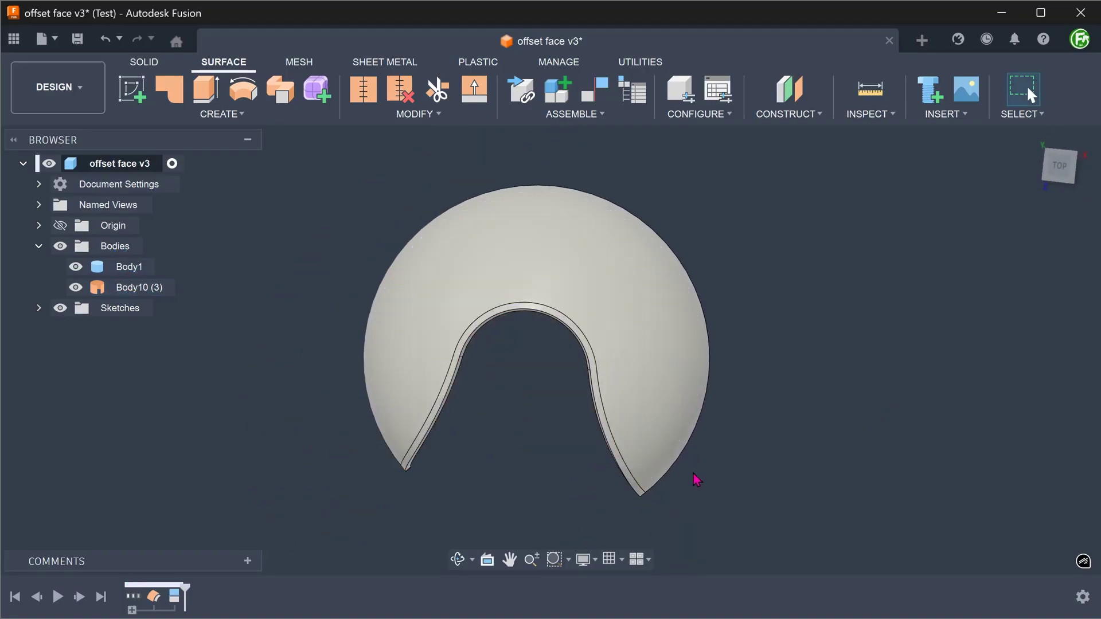
pyautogui.click(76, 288)
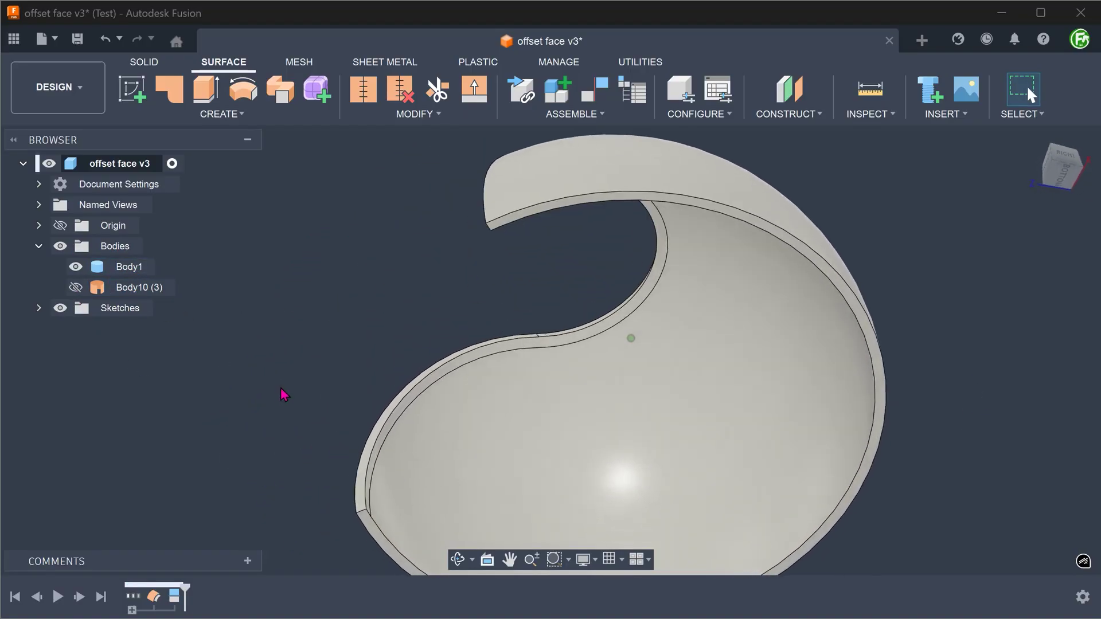
pyautogui.click(491, 357)
pyautogui.scroll(3, 491, 357)
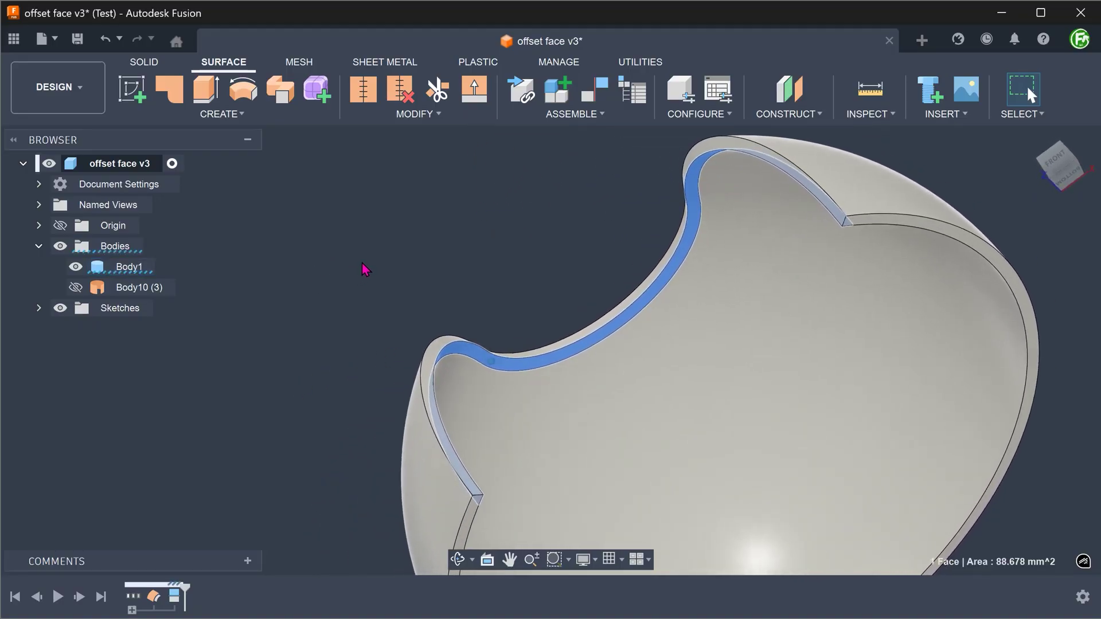
pyautogui.click(775, 152)
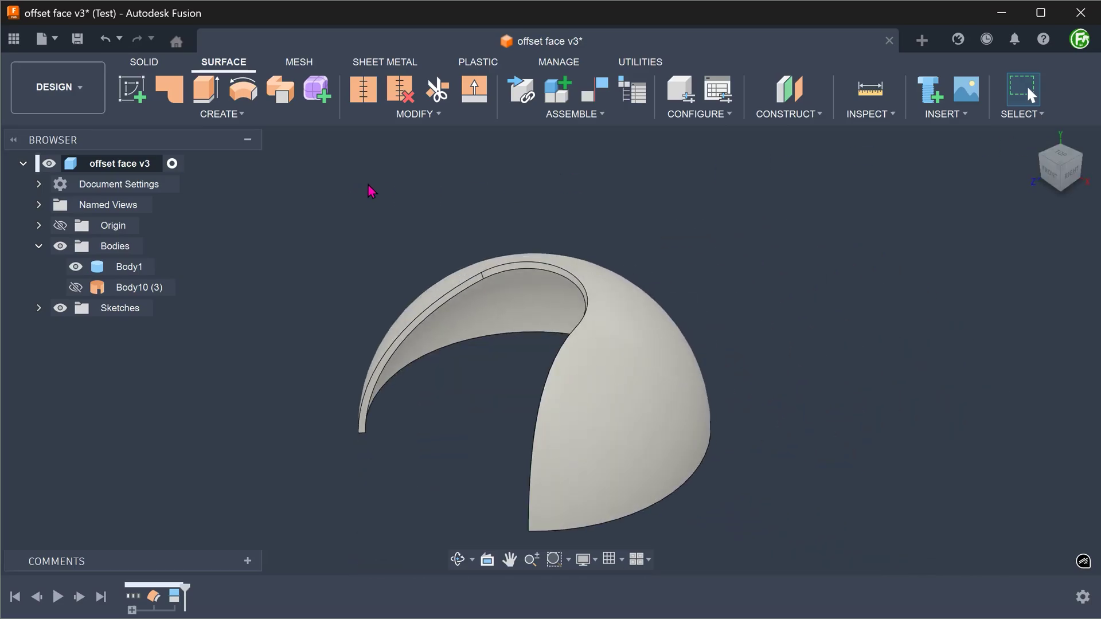
# Offset the narrow split strip along the inner rim by 1 mm.
pyautogui.click(139, 65)
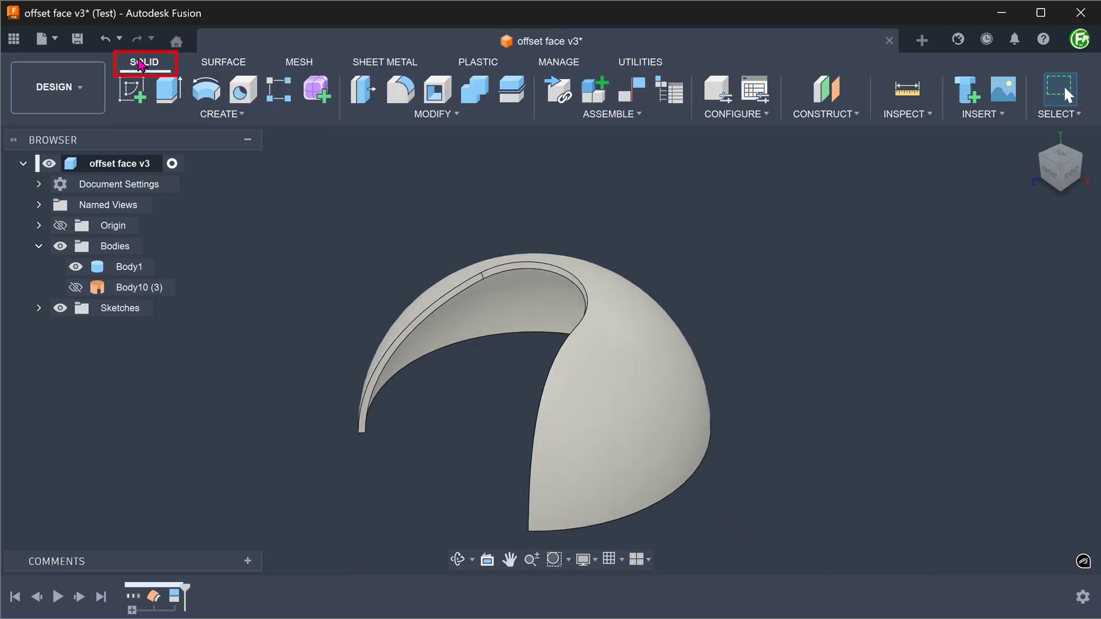
pyautogui.click(409, 117)
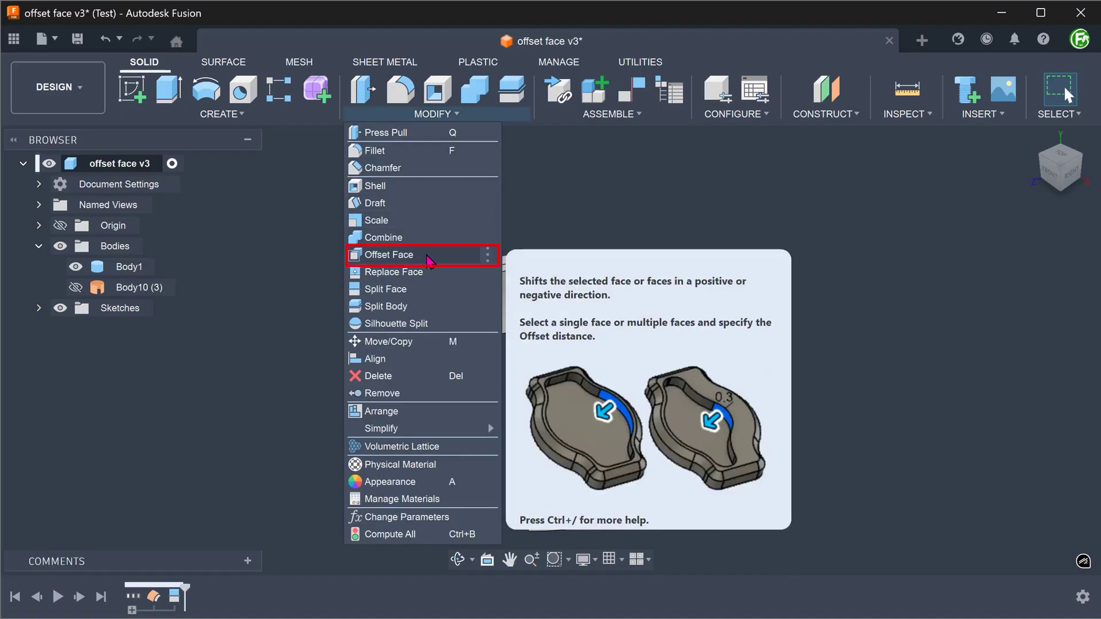
pyautogui.click(428, 258)
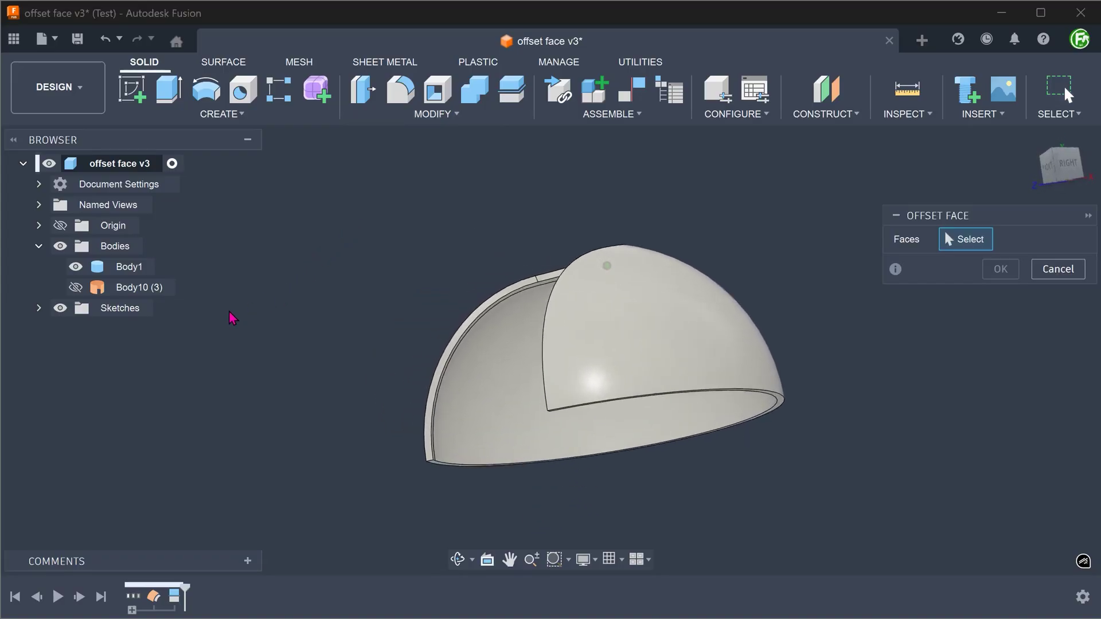
pyautogui.scroll(3, 222, 353)
pyautogui.scroll(3, 285, 397)
pyautogui.scroll(2, 332, 408)
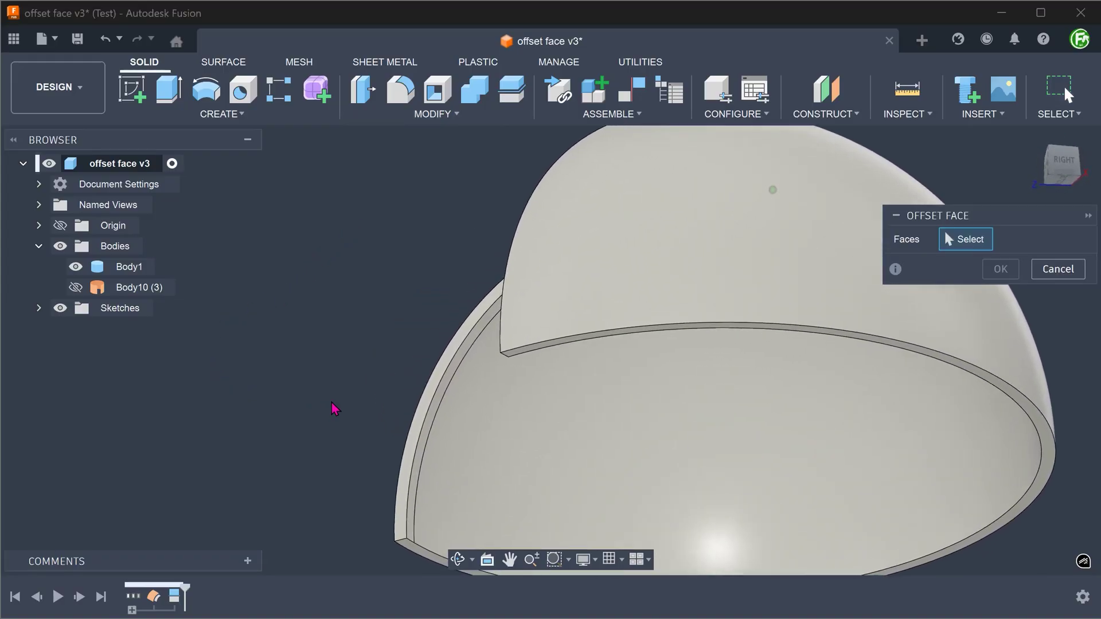
pyautogui.scroll(2, 339, 410)
pyautogui.scroll(2, 366, 424)
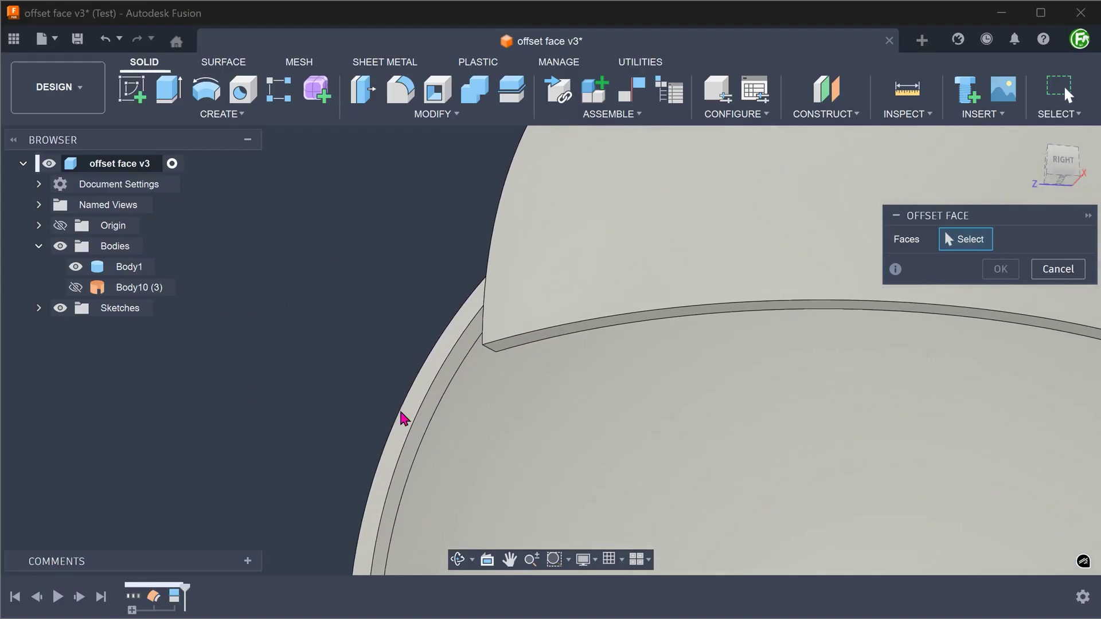
pyautogui.click(431, 412)
pyautogui.write('1')
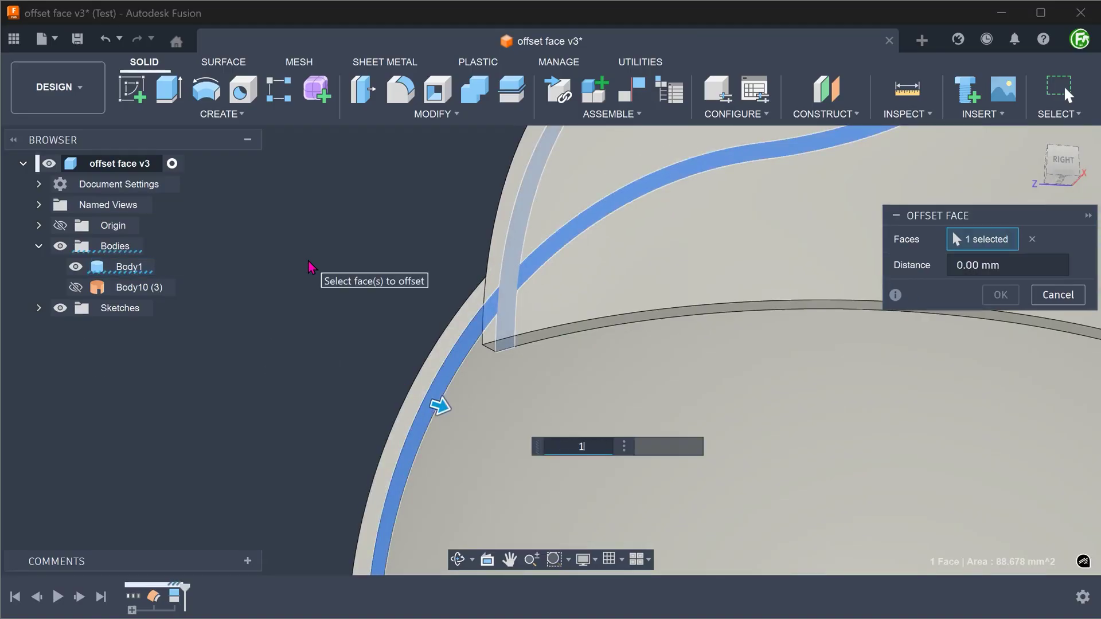
pyautogui.press('Return')
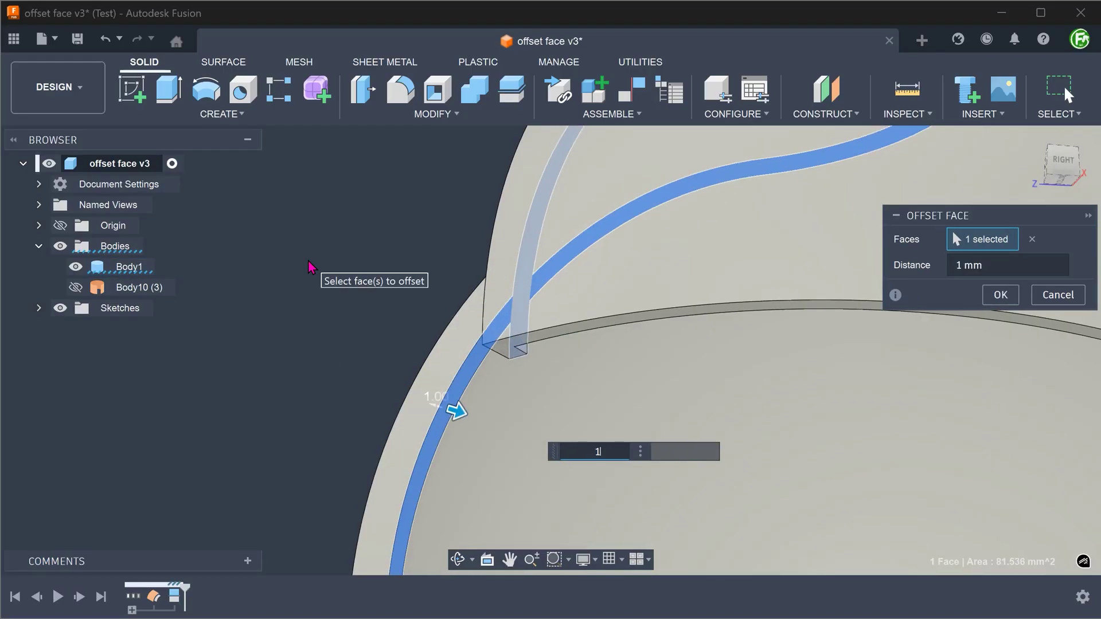
pyautogui.click(1000, 294)
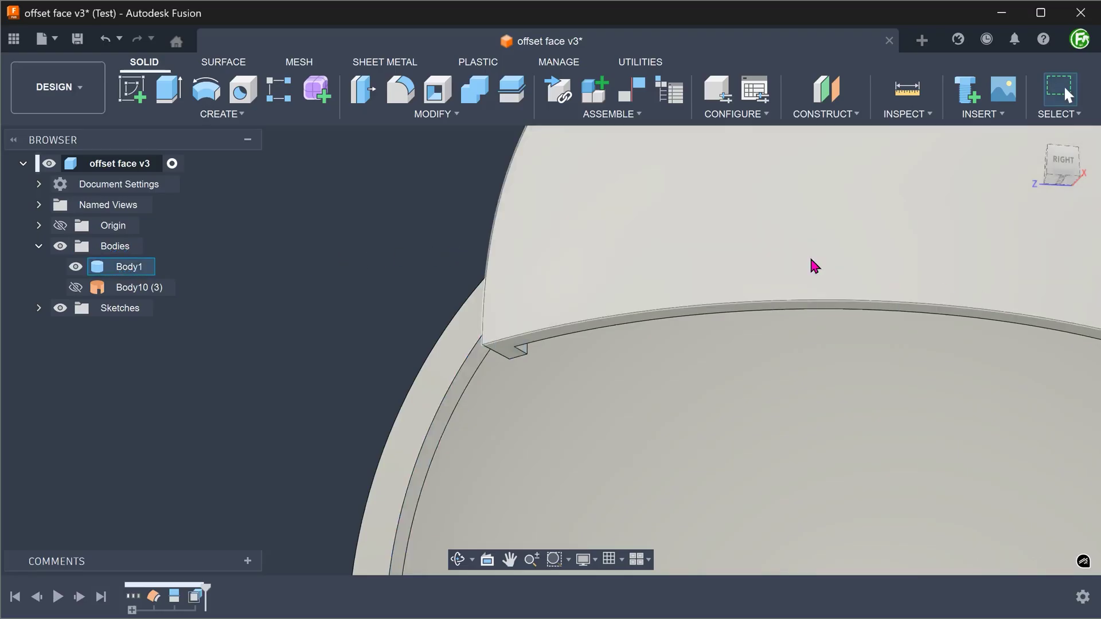
# Orbit around the shell to inspect the latch lip and its top rim face.
pyautogui.keyDown('shift'); pyautogui.moveTo(312, 232); pyautogui.dragTo(289, 231, button='middle'); pyautogui.keyUp('shift')
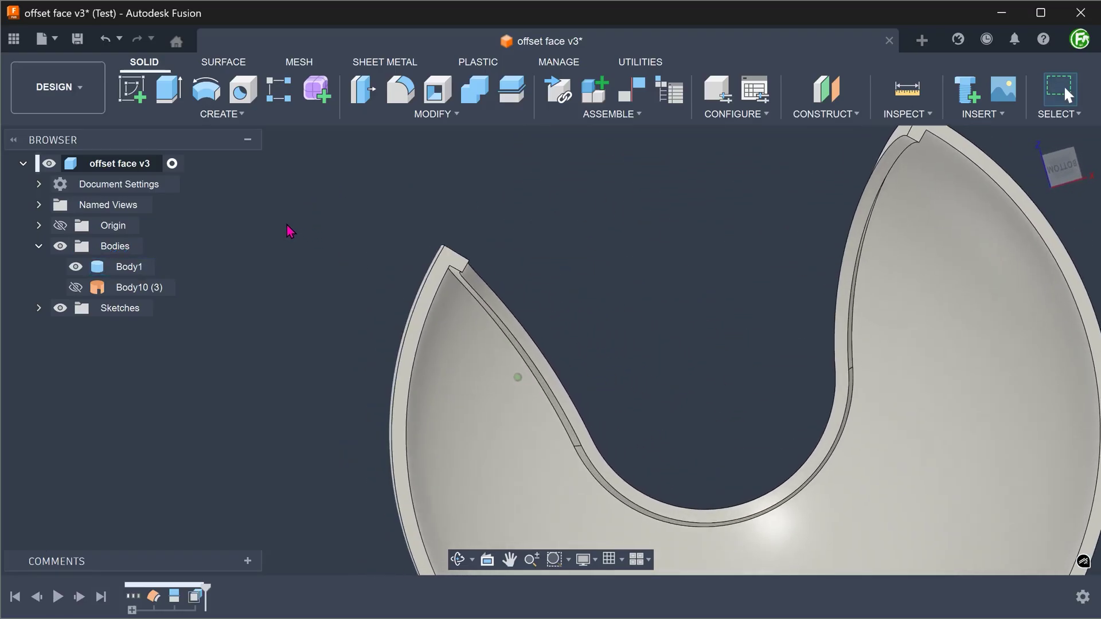
pyautogui.keyDown('shift'); pyautogui.moveTo(289, 231); pyautogui.dragTo(291, 231, button='middle'); pyautogui.keyUp('shift')
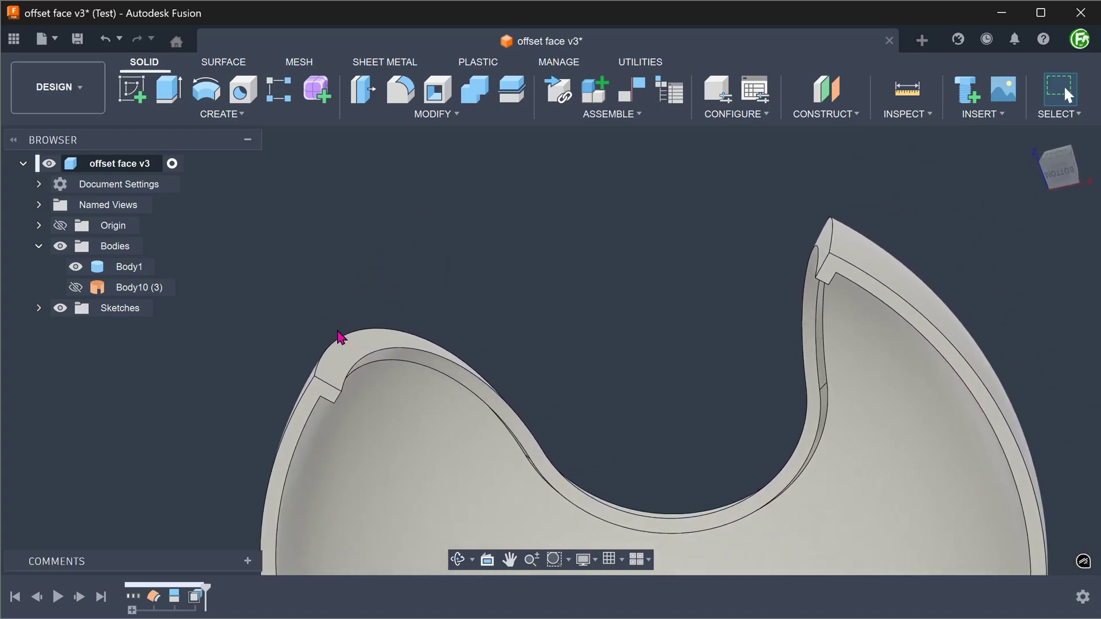
pyautogui.click(349, 353)
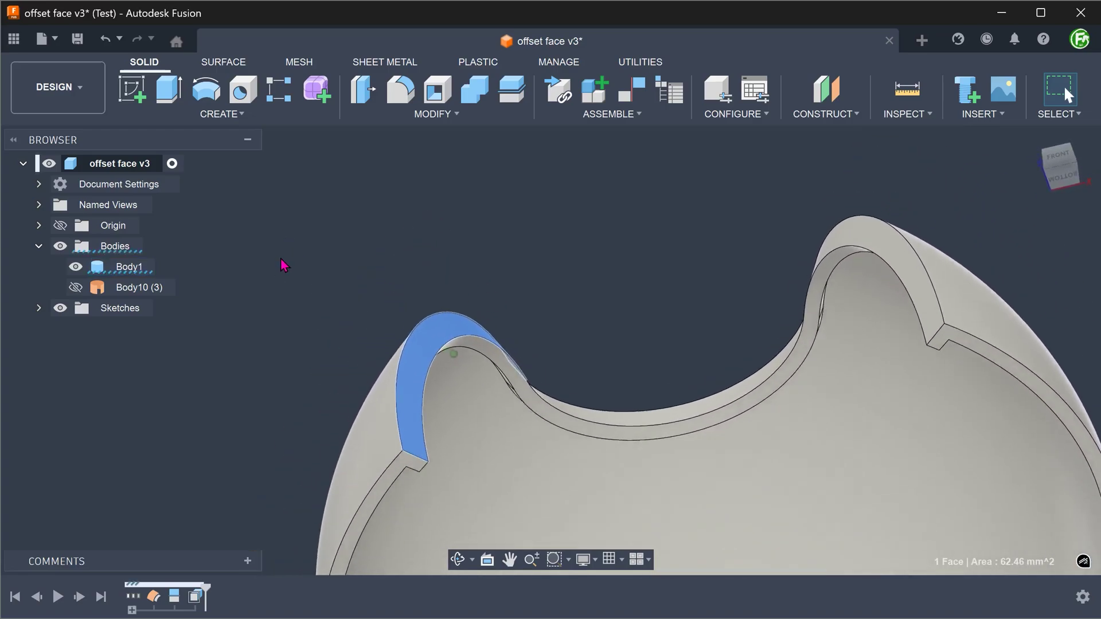
pyautogui.moveTo(276, 272)
pyautogui.keyDown('shift'); pyautogui.mouseDown(button='middle')
pyautogui.moveTo(530, 260)
pyautogui.moveTo(635, 235)
pyautogui.mouseUp(button='middle'); pyautogui.keyUp('shift')
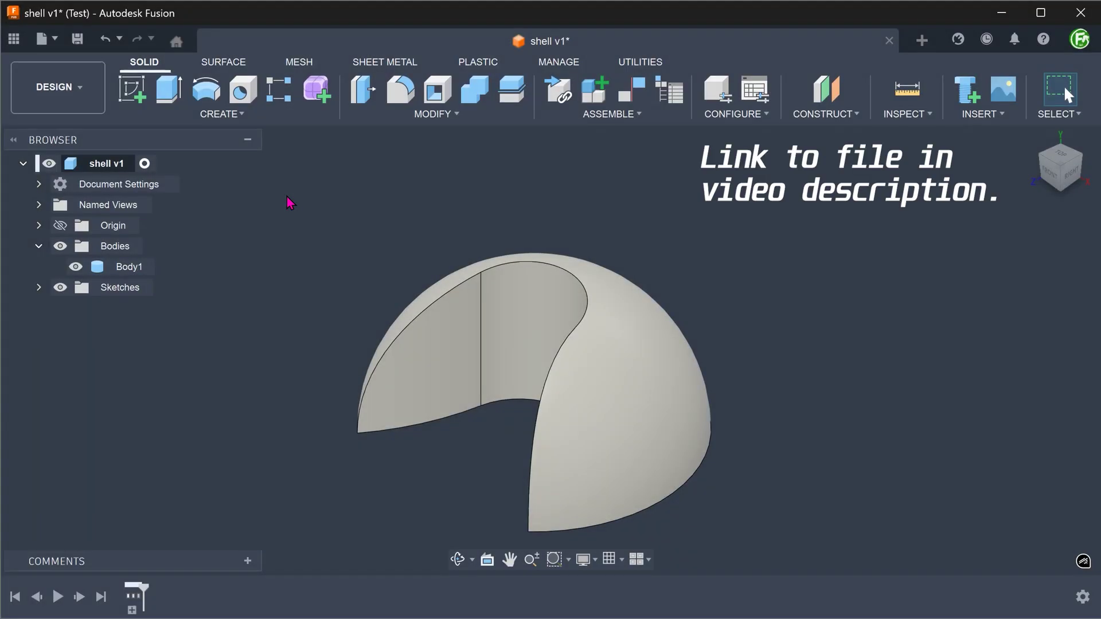
pyautogui.keyDown('shift'); pyautogui.moveTo(289, 204); pyautogui.dragTo(283, 200, button='middle'); pyautogui.keyUp('shift')
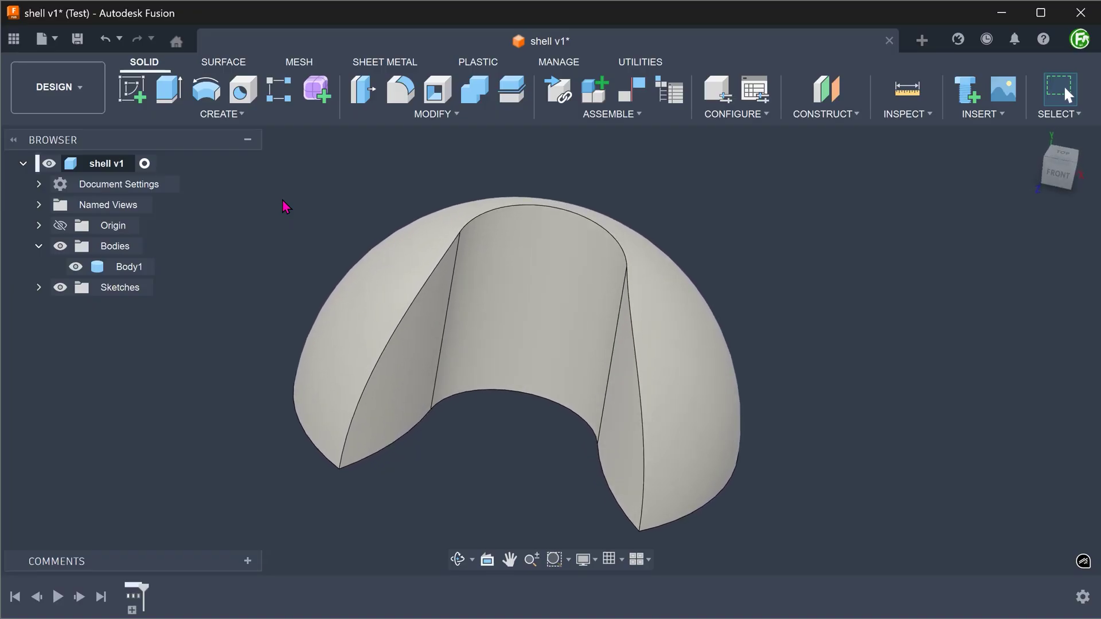
# Start an offset surface on the dome's outer spherical face.
pyautogui.click(215, 66)
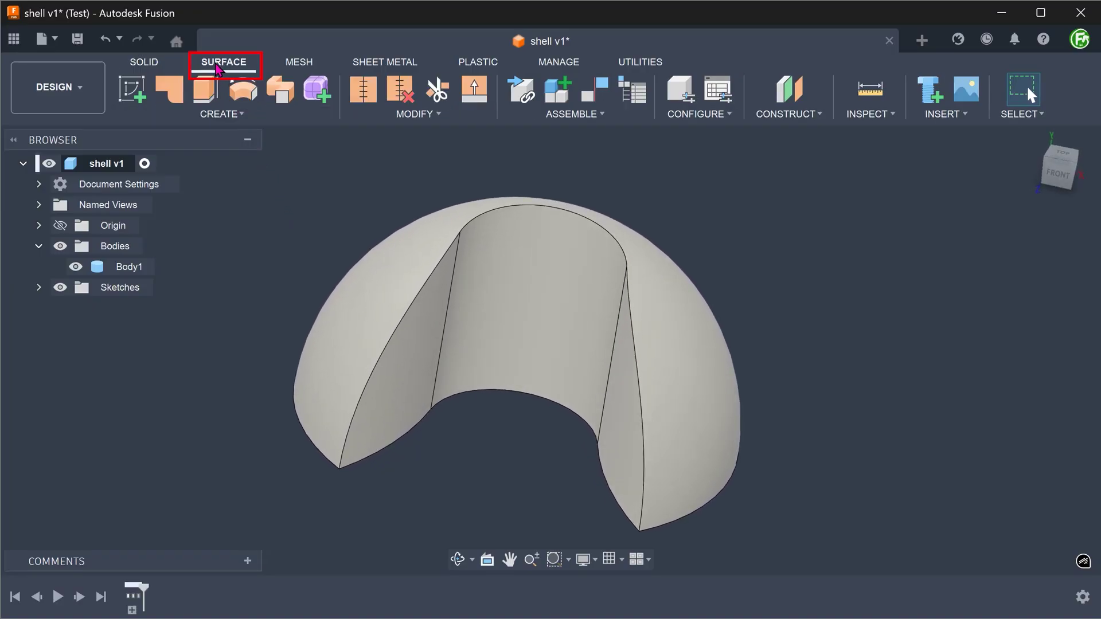
pyautogui.click(219, 114)
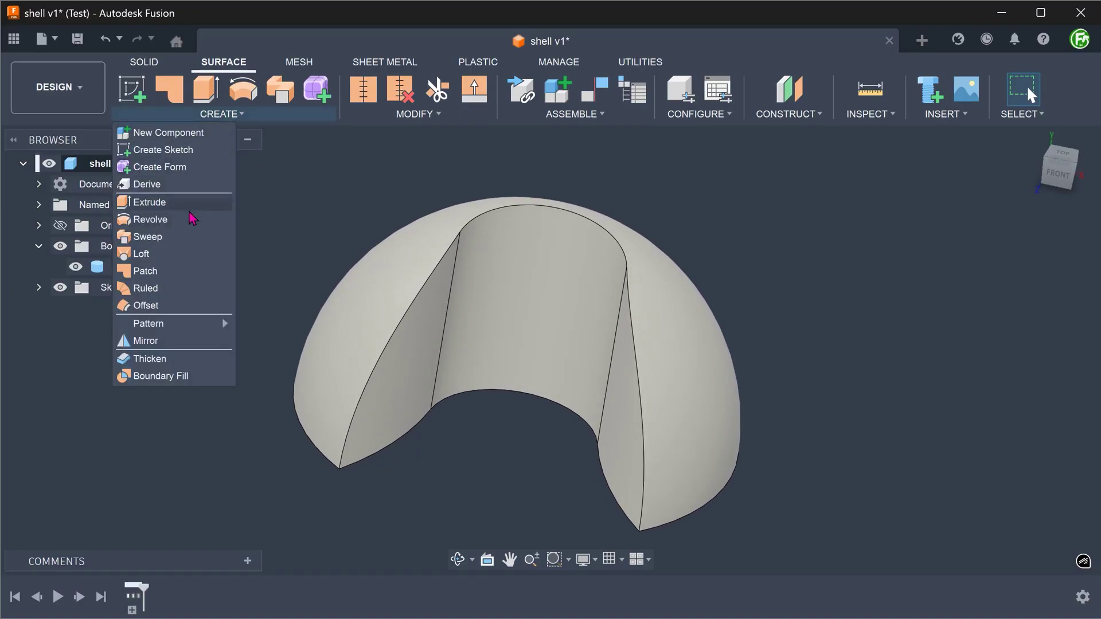
pyautogui.click(179, 306)
pyautogui.keyDown('shift'); pyautogui.moveTo(213, 300); pyautogui.dragTo(336, 276, button='middle'); pyautogui.keyUp('shift')
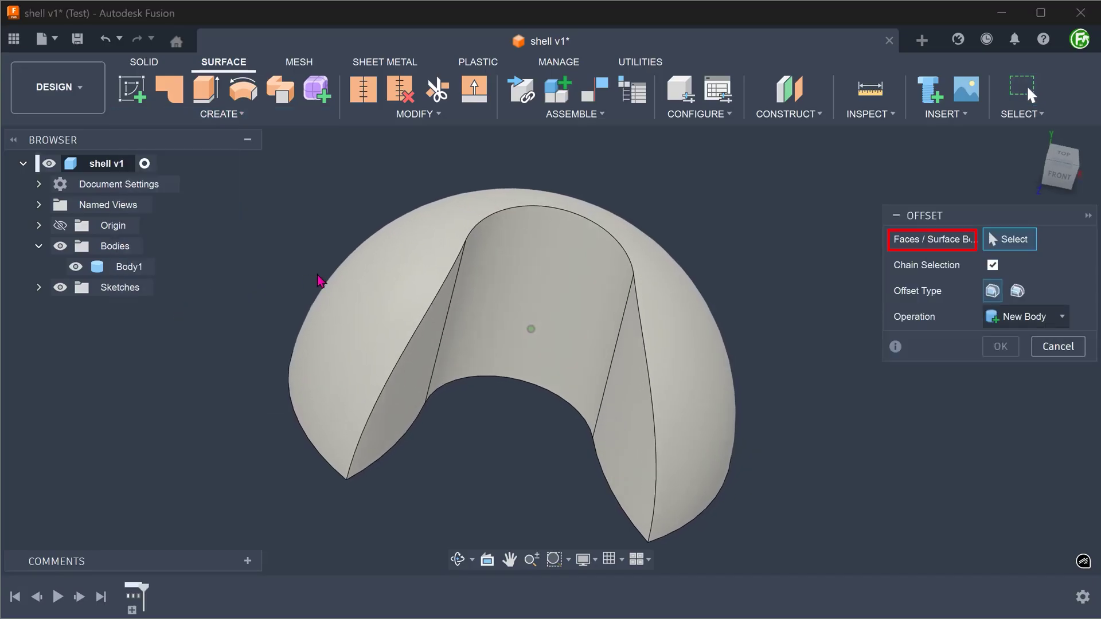
pyautogui.click(389, 252)
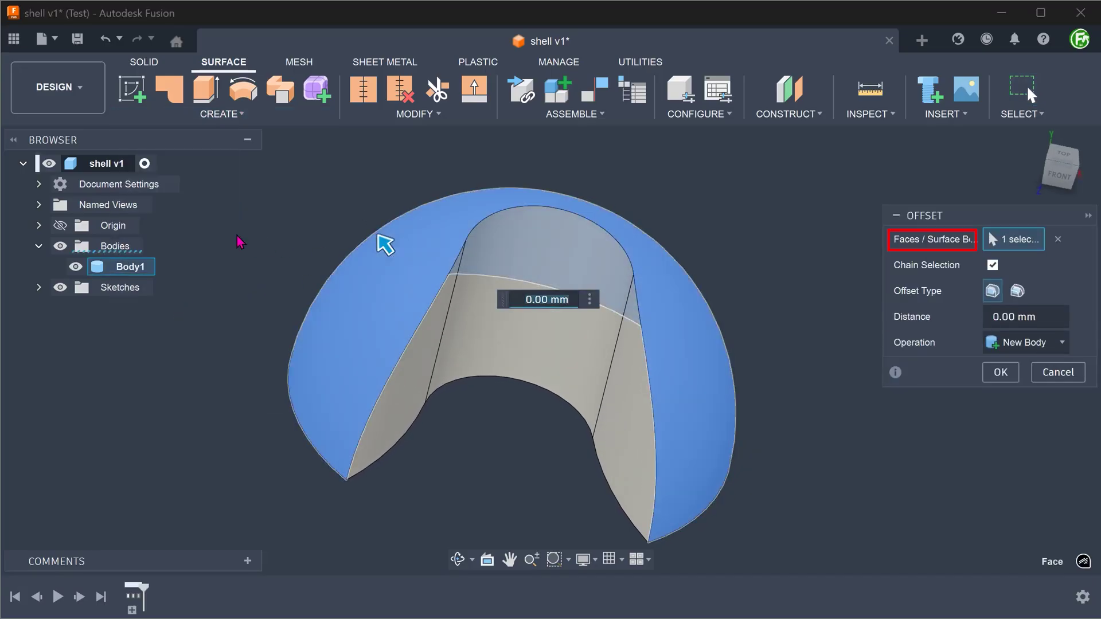
pyautogui.keyDown('shift'); pyautogui.moveTo(381, 241); pyautogui.dragTo(366, 232, button='middle'); pyautogui.keyUp('shift')
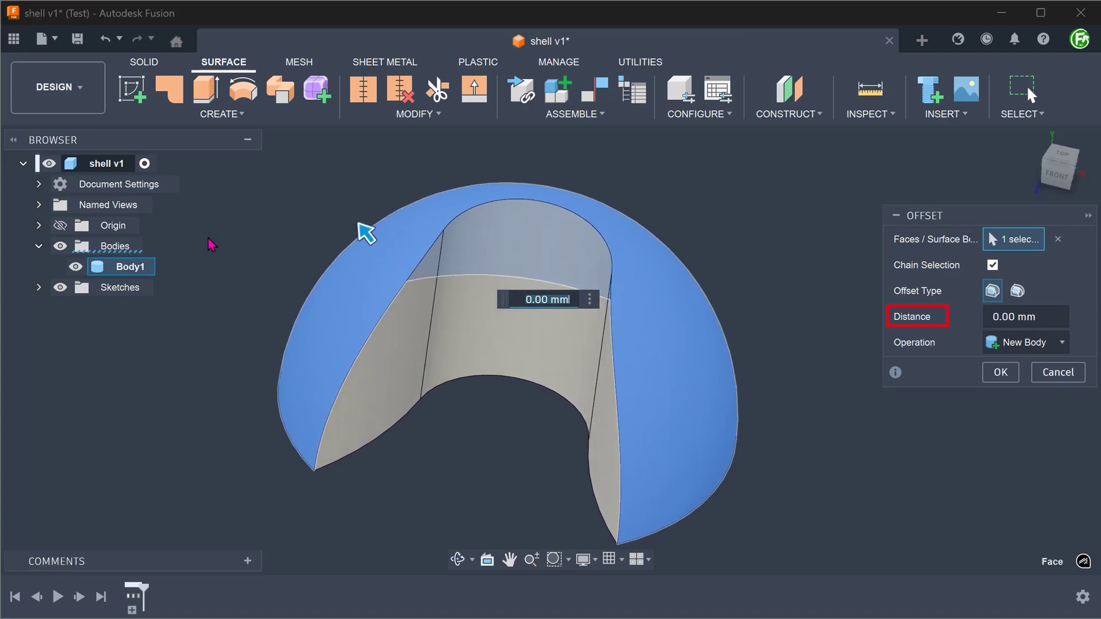
pyautogui.write('2')
# Set the offset to -2 mm inward and create surface body Body11 (1).
pyautogui.press('Return')
pyautogui.keyDown('shift'); pyautogui.moveTo(210, 244); pyautogui.dragTo(215, 222, button='middle'); pyautogui.keyUp('shift')
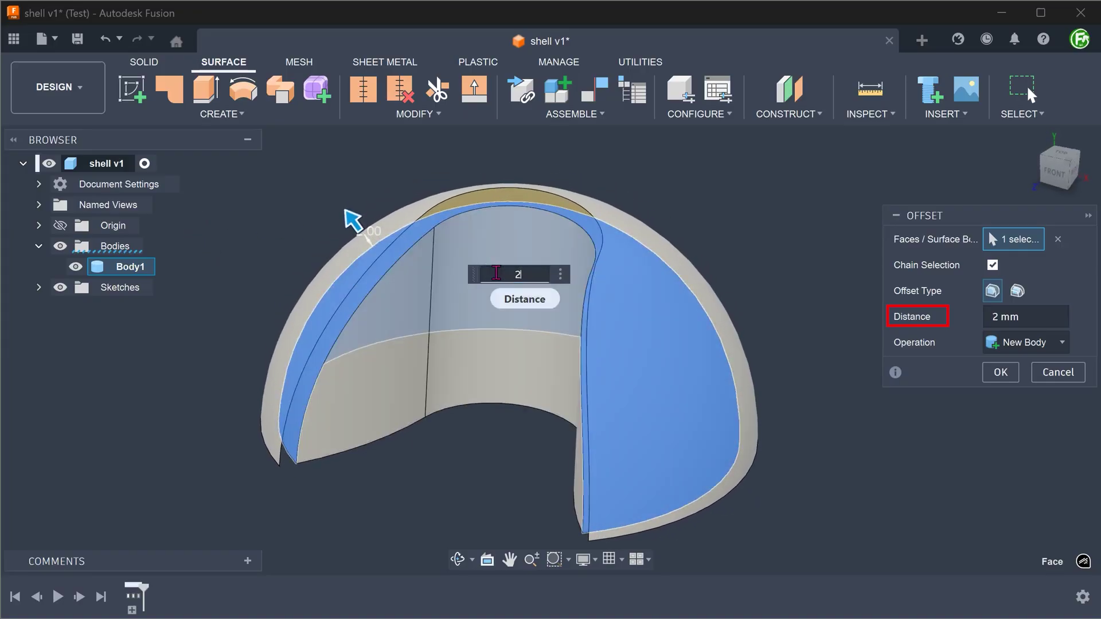
pyautogui.click(499, 275)
pyautogui.write('-2')
pyautogui.press('Return')
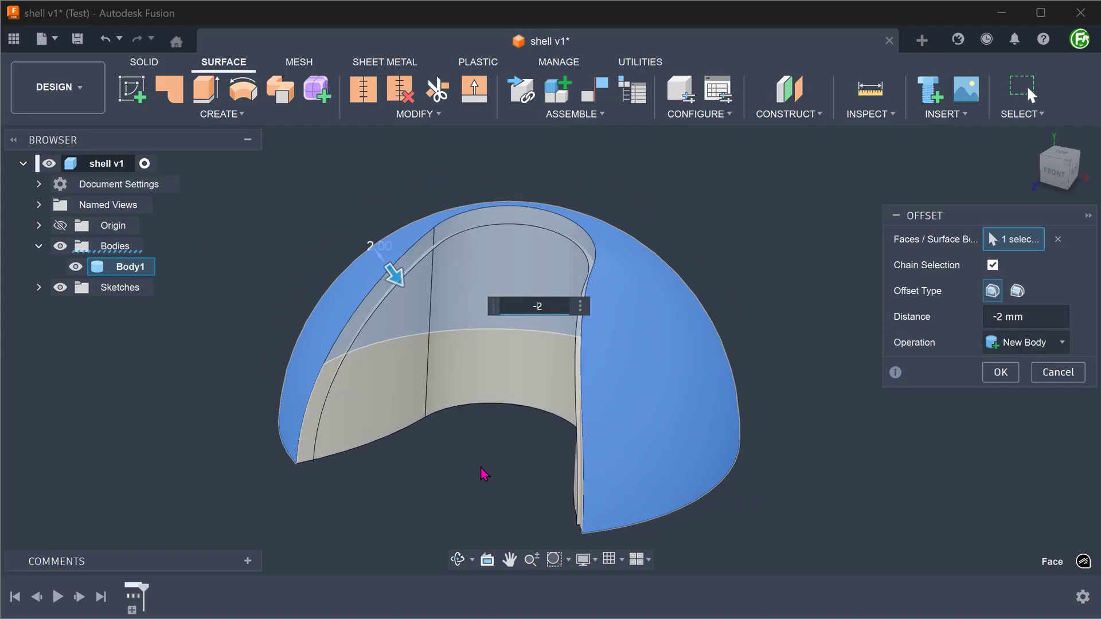
pyautogui.keyDown('shift'); pyautogui.moveTo(482, 474); pyautogui.dragTo(502, 493, button='middle'); pyautogui.keyUp('shift')
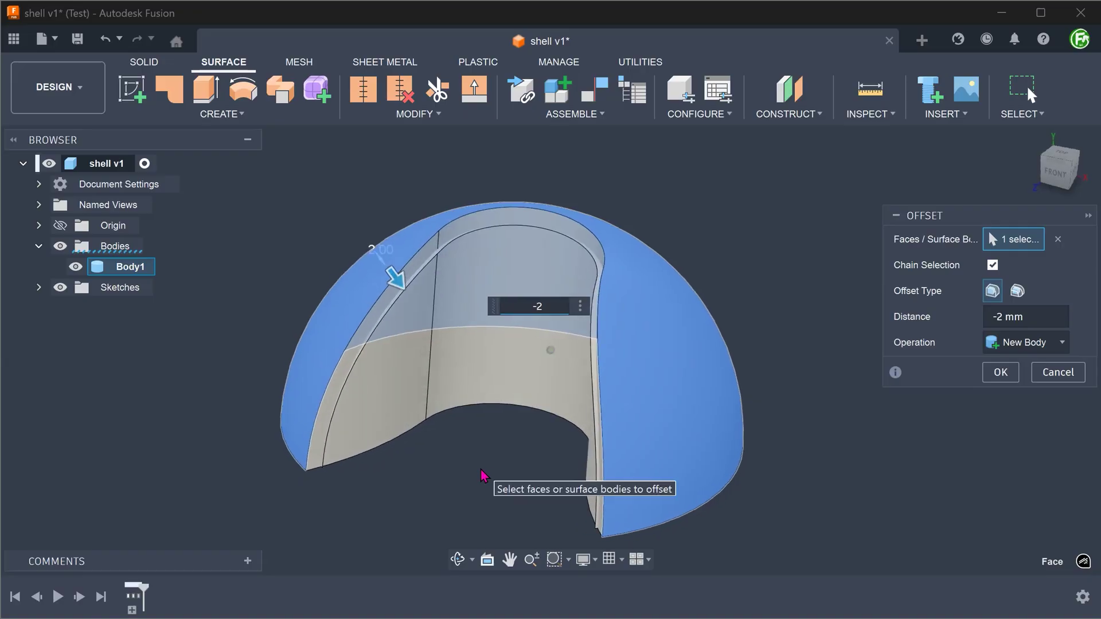
pyautogui.click(1000, 372)
pyautogui.click(138, 288)
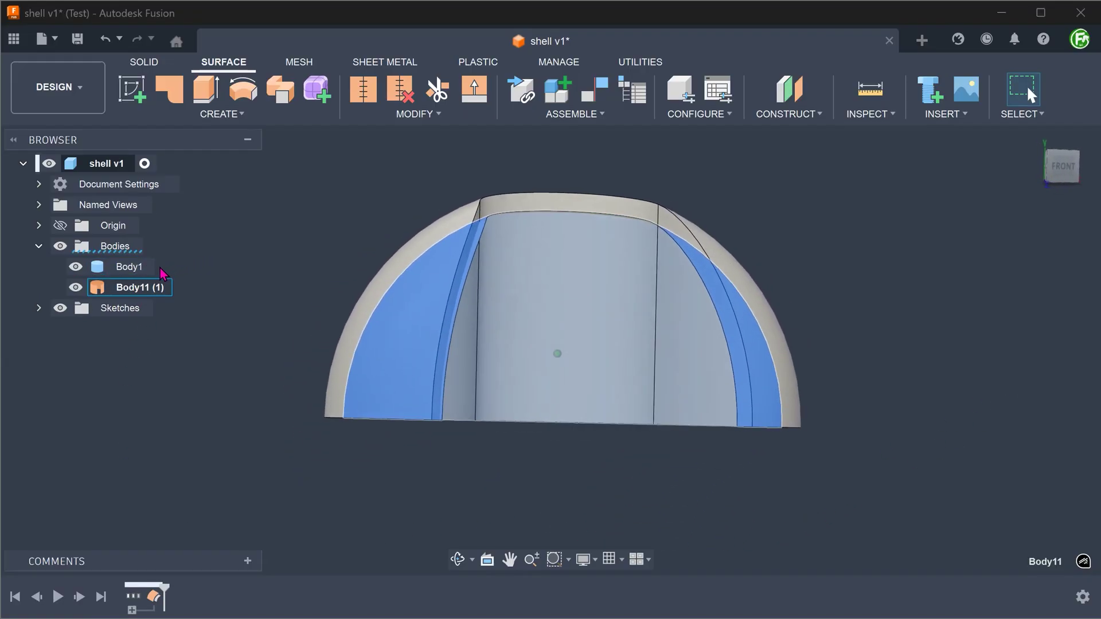
pyautogui.click(275, 192)
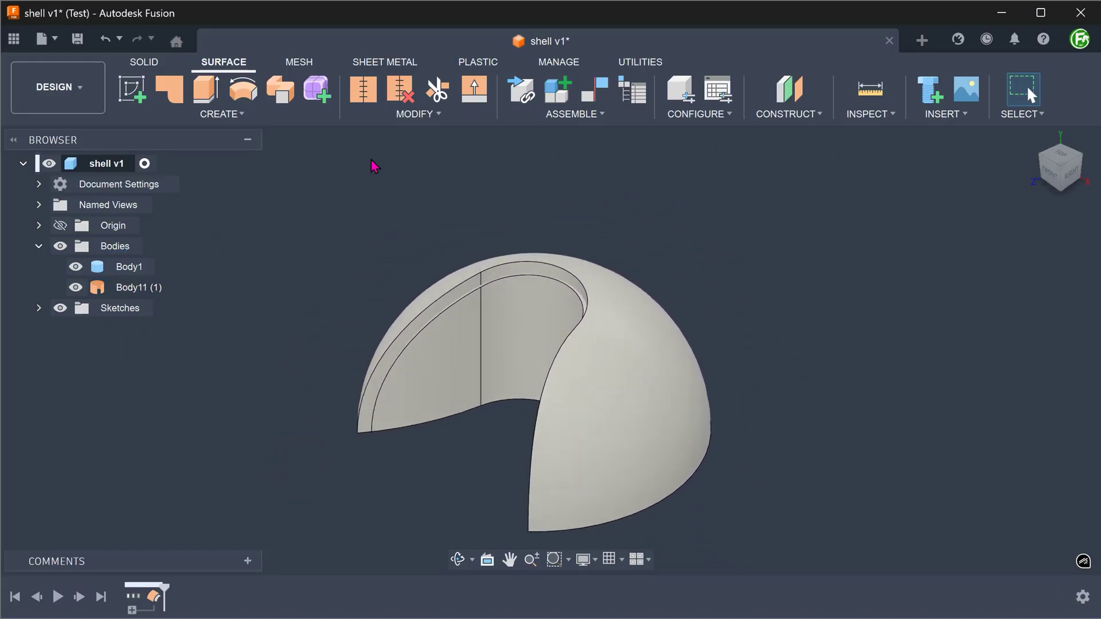
pyautogui.click(415, 114)
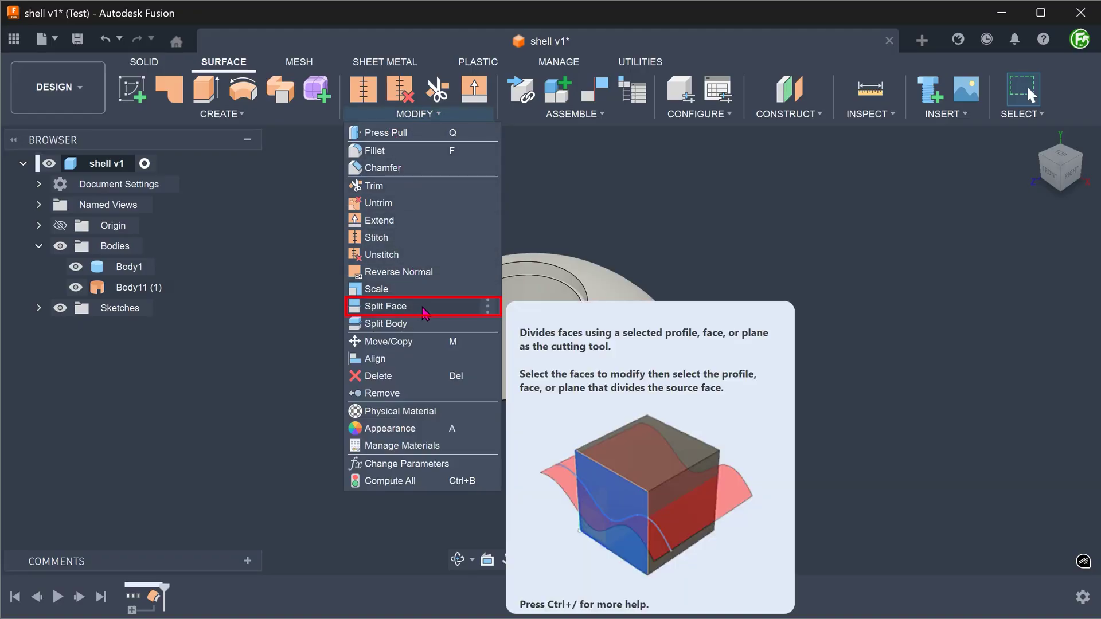
# Start Split Face and select the dome's three faces to split.
pyautogui.click(386, 306)
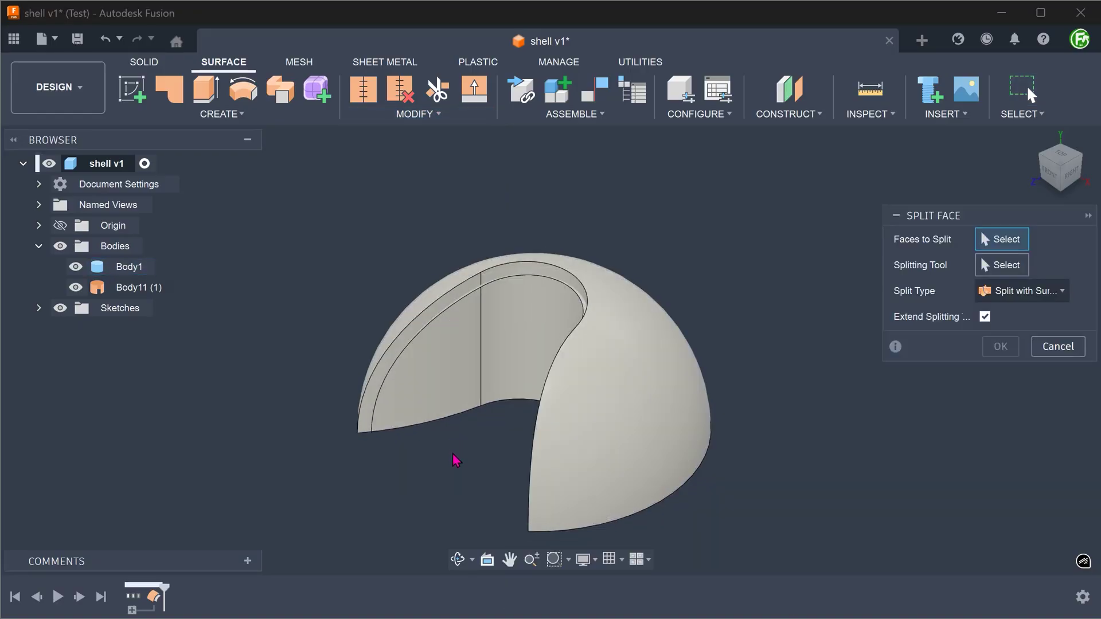
pyautogui.moveTo(456, 462)
pyautogui.keyDown('shift'); pyautogui.mouseDown(button='middle')
pyautogui.moveTo(436, 411)
pyautogui.moveTo(522, 399)
pyautogui.mouseUp(button='middle'); pyautogui.keyUp('shift')
pyautogui.click(437, 412)
pyautogui.click(522, 398)
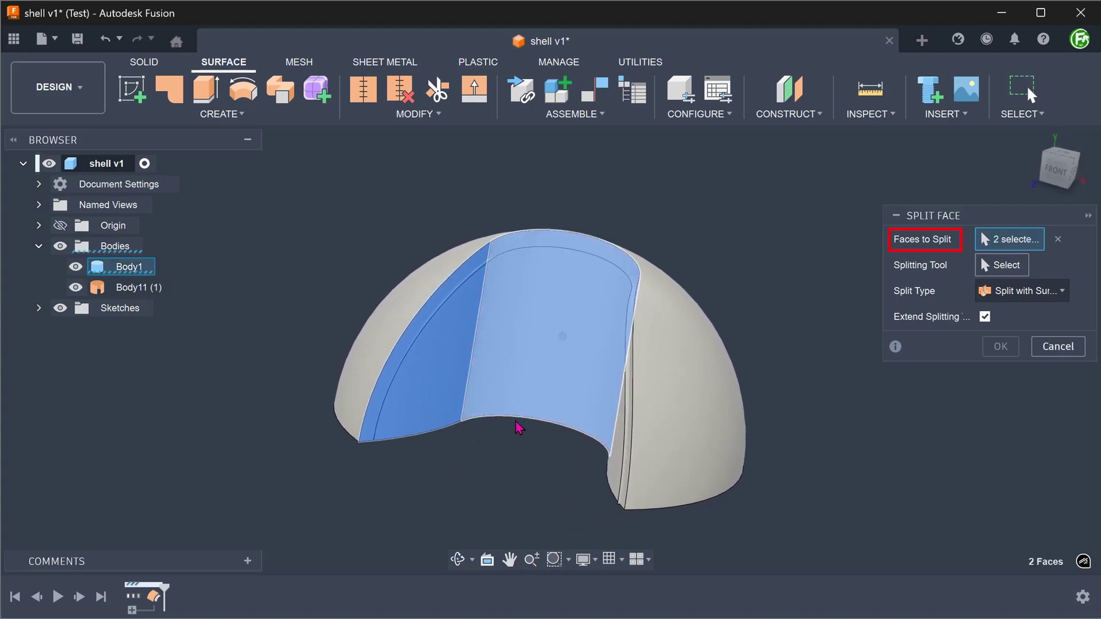
pyautogui.keyDown('shift'); pyautogui.moveTo(516, 441); pyautogui.dragTo(656, 443, button='middle'); pyautogui.keyUp('shift')
pyautogui.click(654, 442)
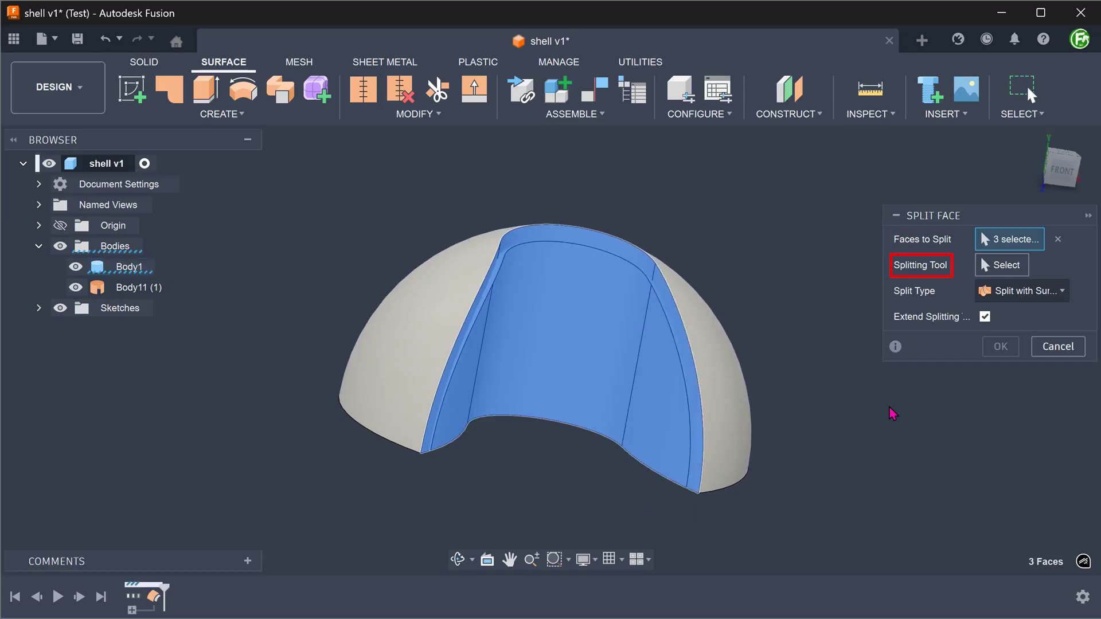
# Split them with Body11 (1) as an extended splitting tool.
pyautogui.click(1002, 266)
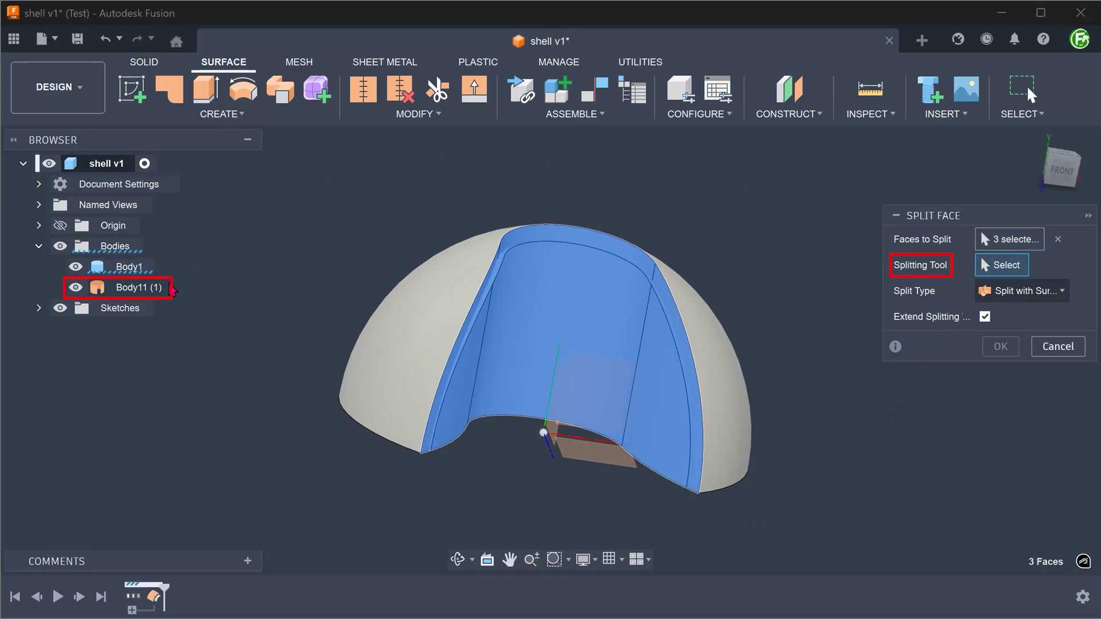
pyautogui.click(151, 290)
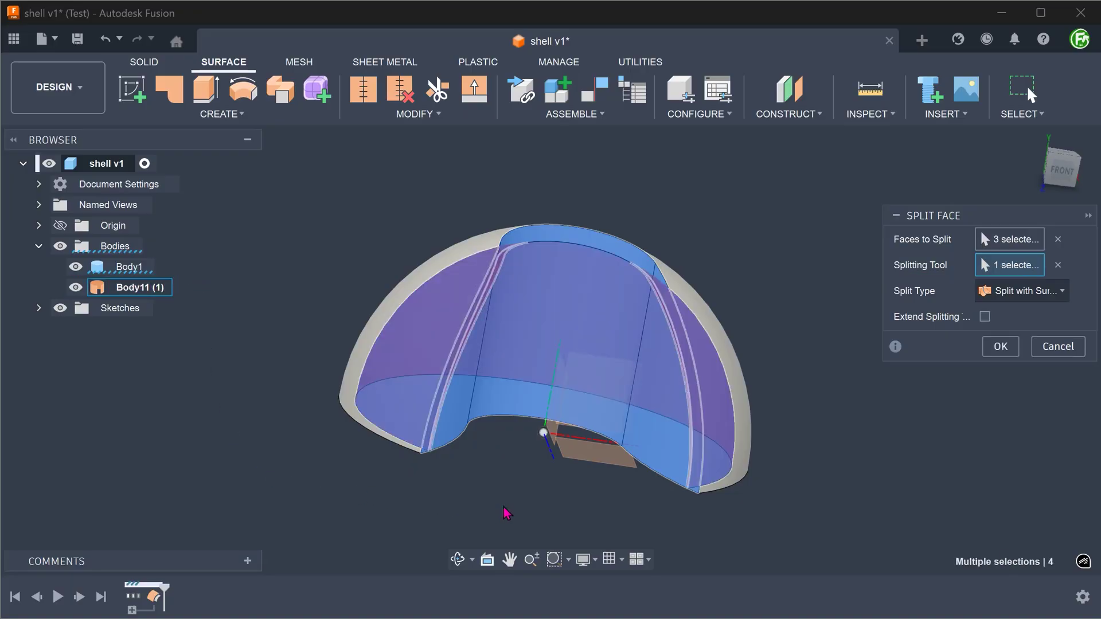
pyautogui.click(986, 317)
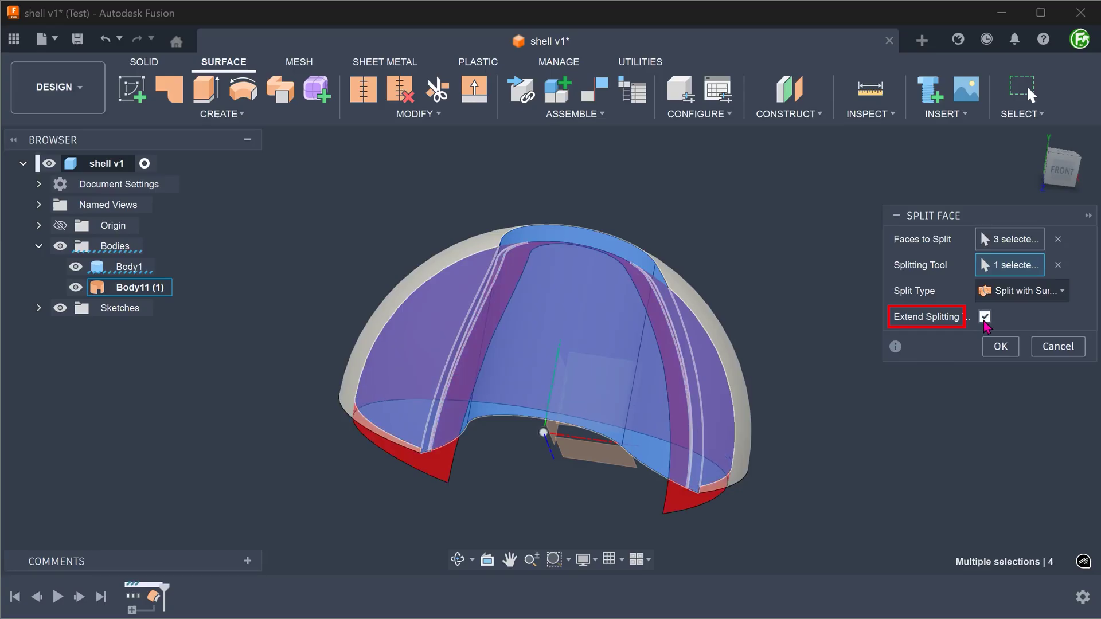
pyautogui.click(1000, 347)
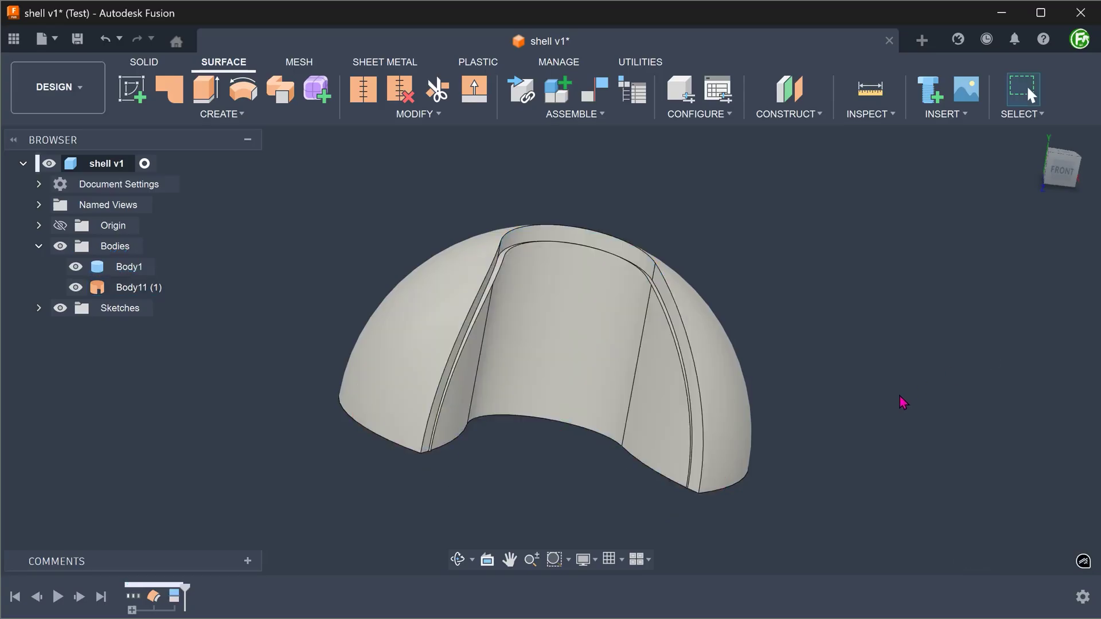
# Hide the Body11 (1) offset surface, inspect the dome's split faces, and return to Home view.
pyautogui.click(75, 288)
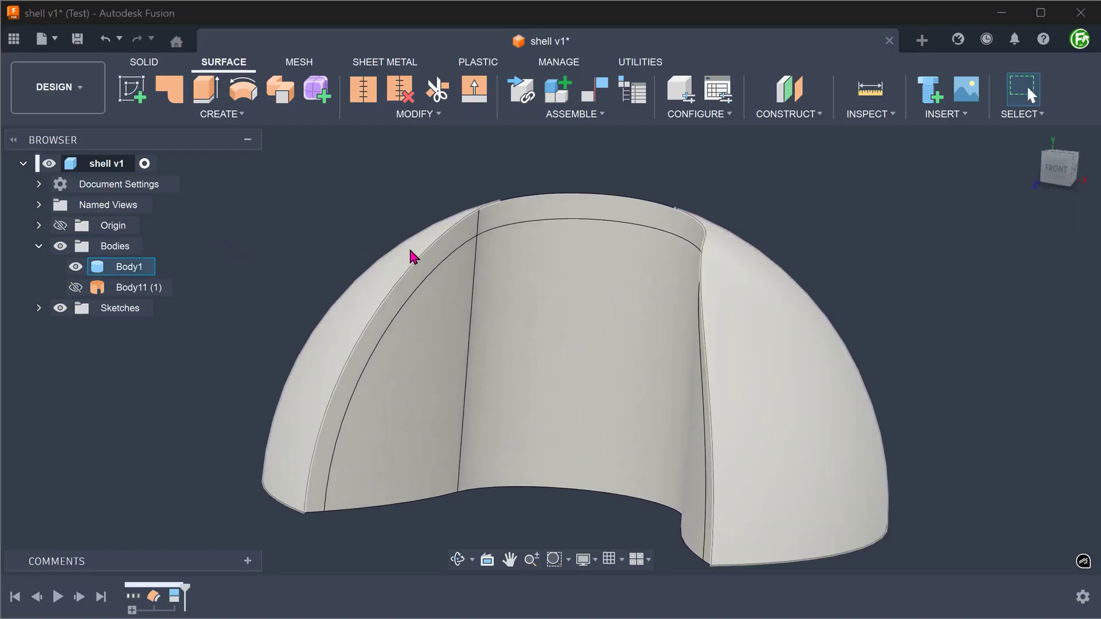
pyautogui.click(433, 261)
pyautogui.keyDown('shift'); pyautogui.moveTo(497, 226); pyautogui.dragTo(962, 302, button='middle'); pyautogui.keyUp('shift')
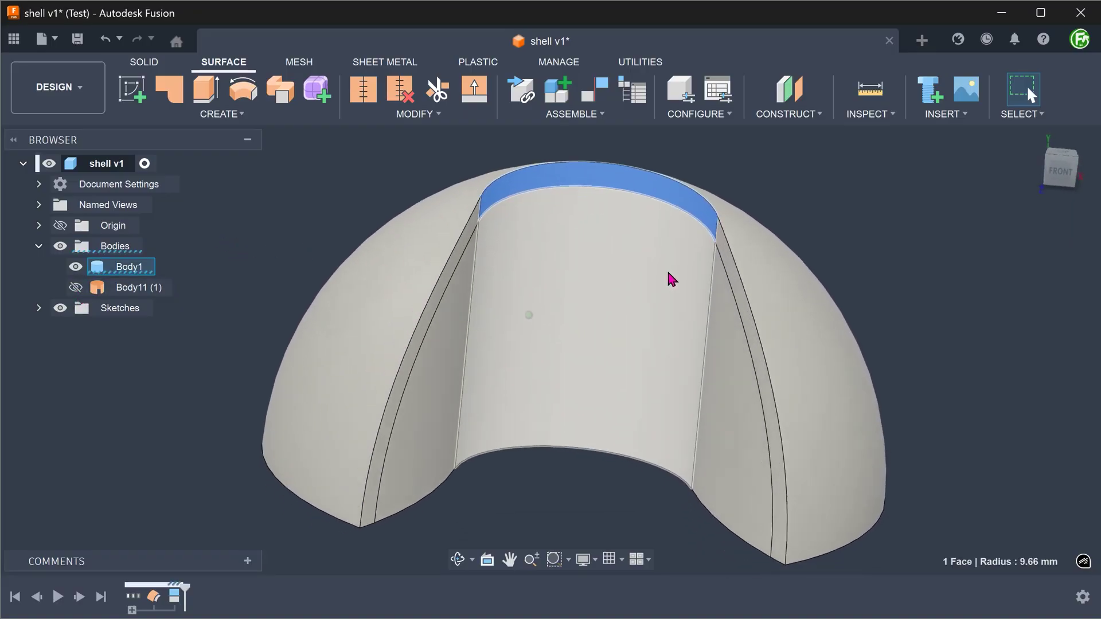
pyautogui.click(962, 302)
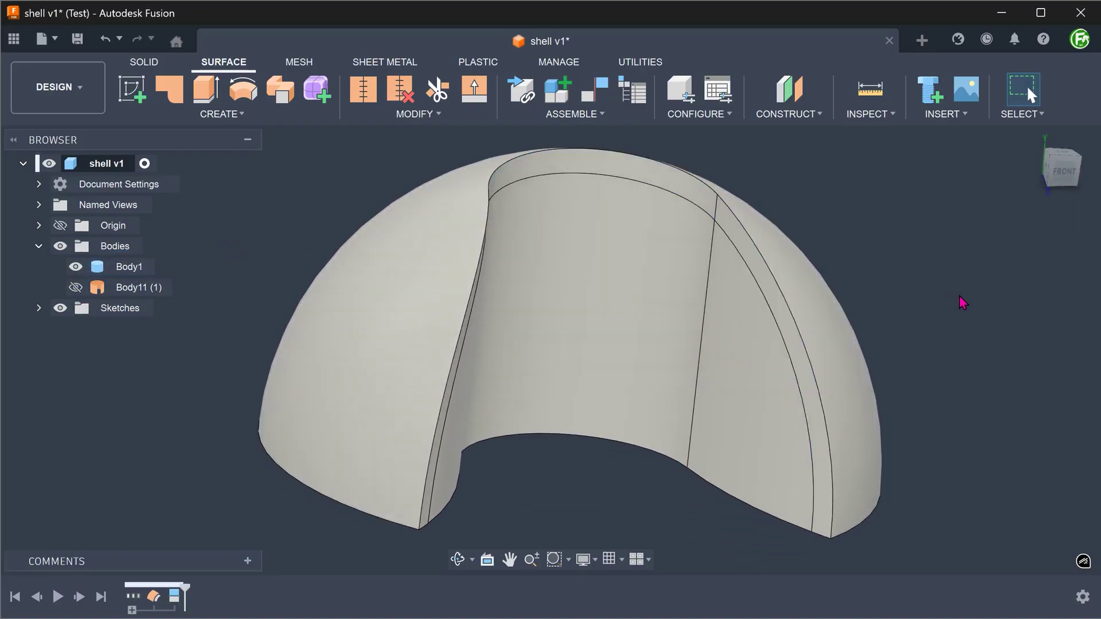
pyautogui.click(1037, 143)
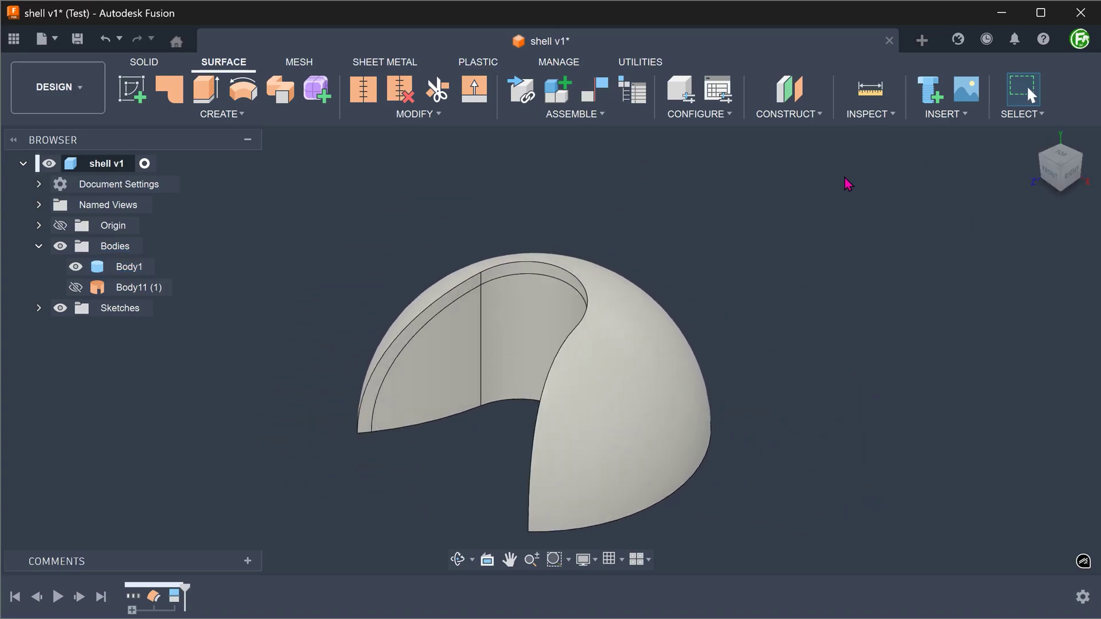
pyautogui.click(135, 69)
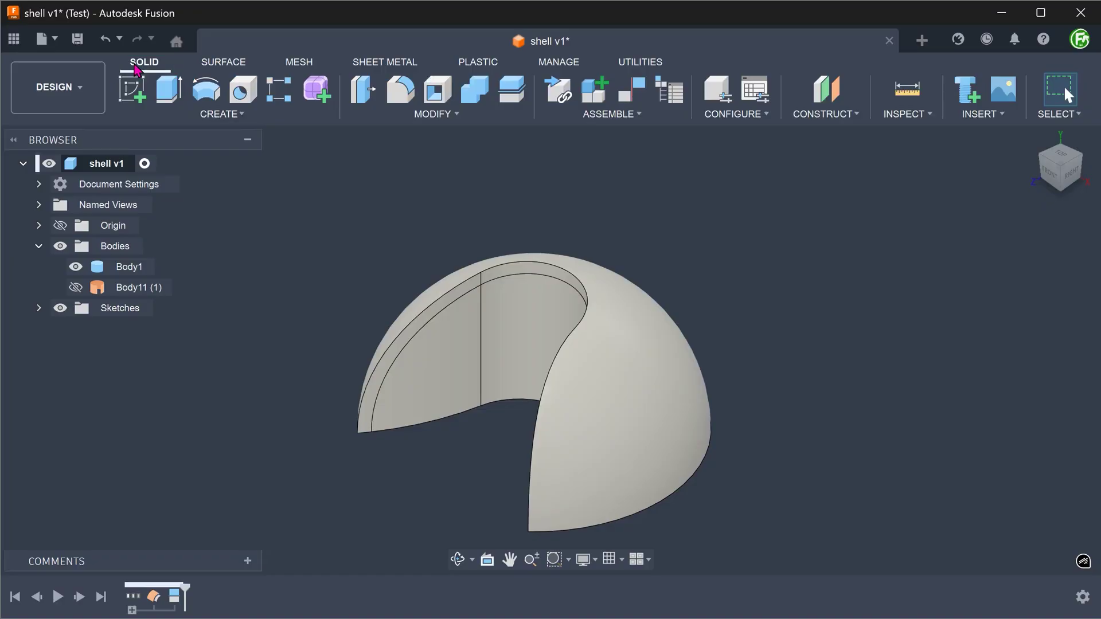
# Start the Shell command from the solid Modify menu to hollow the dome.
pyautogui.click(383, 113)
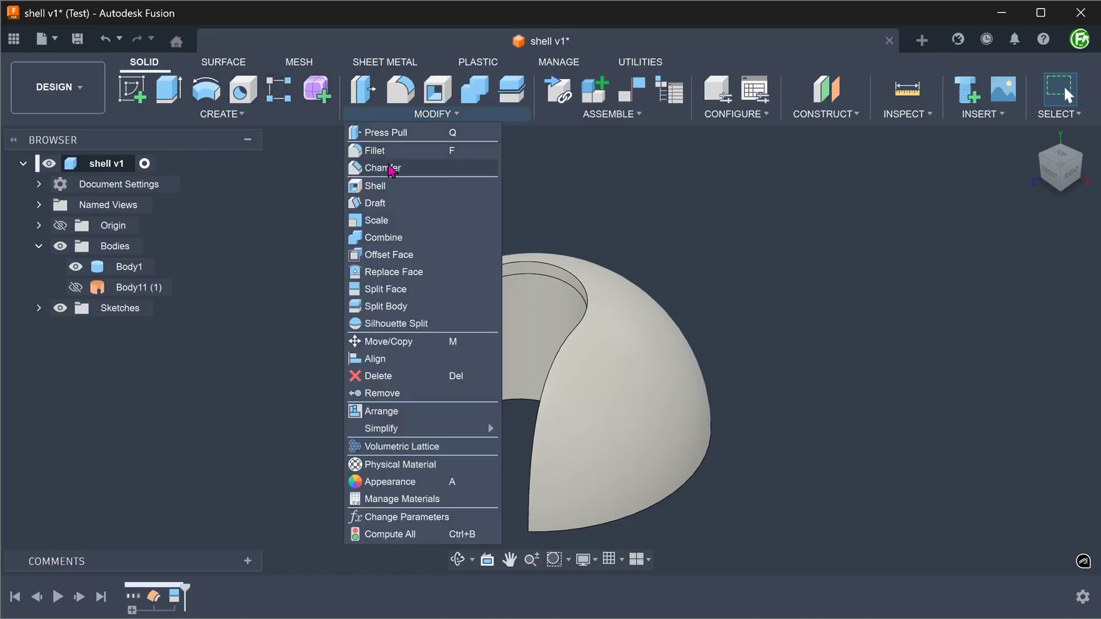
pyautogui.click(403, 188)
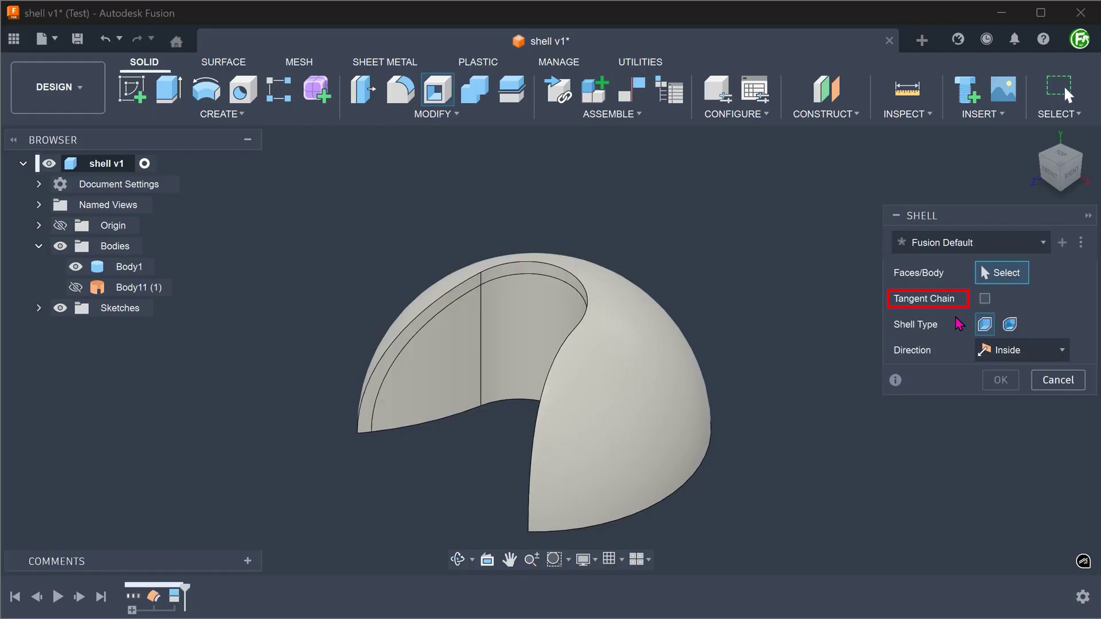
# Shell the dome with 1 mm inside thickness, removing the bottom face and a split face.
pyautogui.moveTo(792, 468)
pyautogui.keyDown('shift'); pyautogui.mouseDown(button='middle')
pyautogui.moveTo(733, 514)
pyautogui.moveTo(563, 539)
pyautogui.moveTo(459, 519)
pyautogui.moveTo(453, 507)
pyautogui.mouseUp(button='middle'); pyautogui.keyUp('shift')
pyautogui.click(416, 412)
pyautogui.moveTo(417, 412)
pyautogui.keyDown('shift'); pyautogui.mouseDown(button='middle')
pyautogui.moveTo(516, 381)
pyautogui.moveTo(651, 383)
pyautogui.moveTo(532, 494)
pyautogui.moveTo(480, 501)
pyautogui.moveTo(307, 483)
pyautogui.moveTo(362, 413)
pyautogui.mouseUp(button='middle'); pyautogui.keyUp('shift')
pyautogui.click(362, 413)
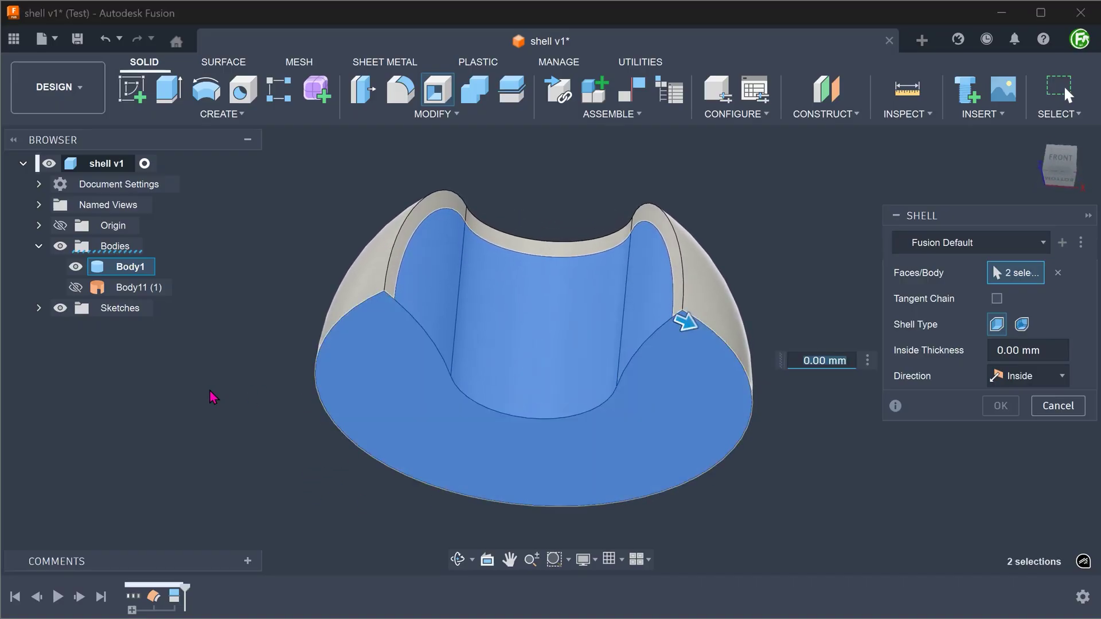
pyautogui.write('1')
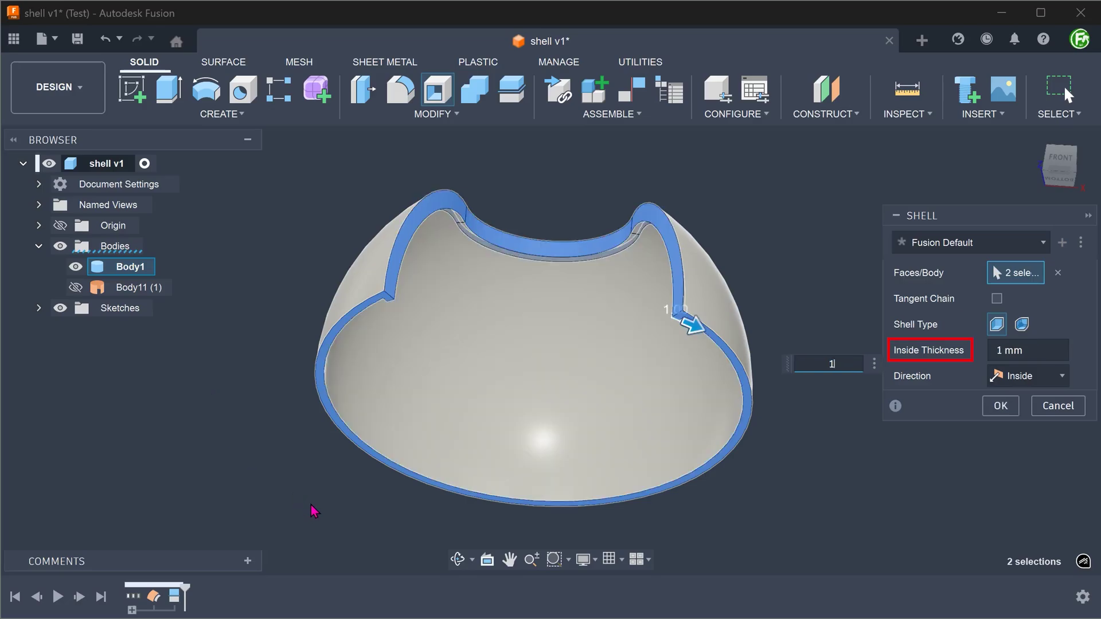
pyautogui.click(999, 407)
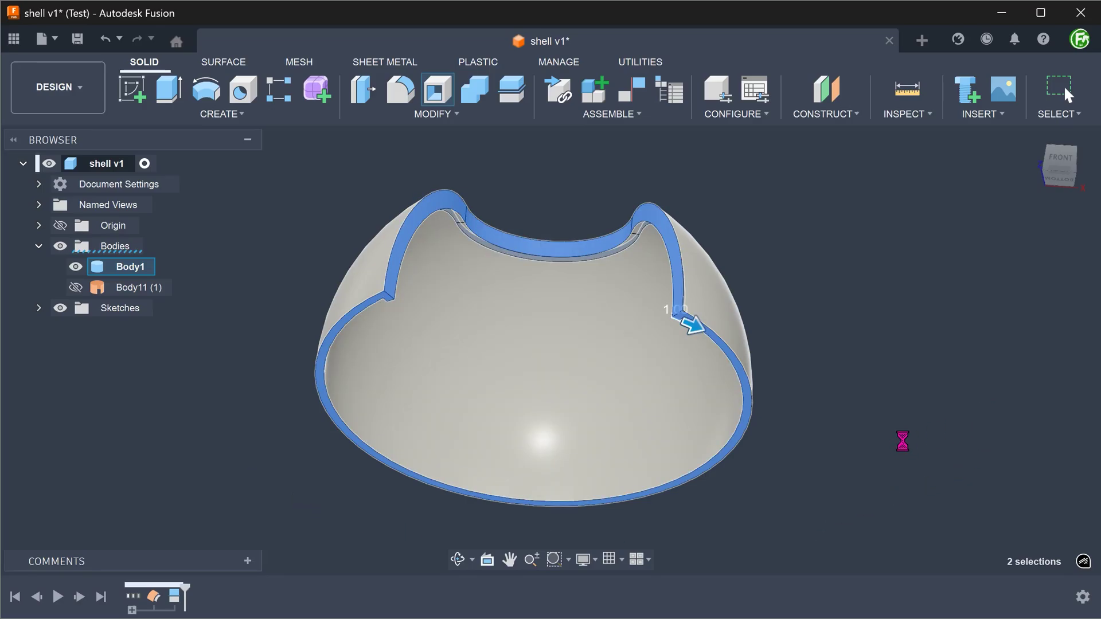